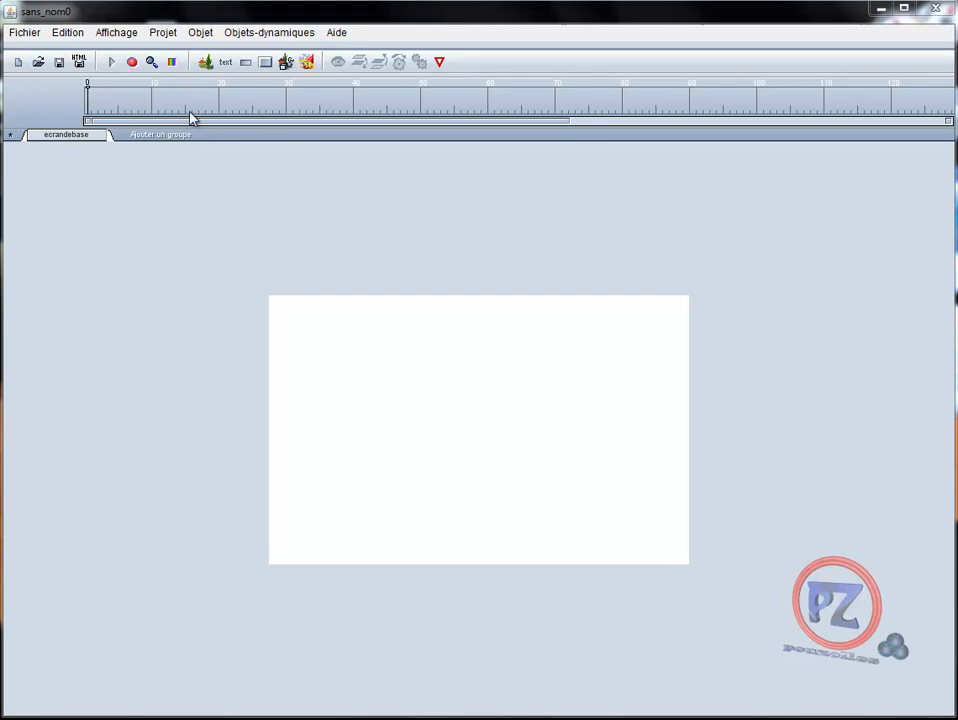
Open the project dimensions and set the stage width to 700
click(165, 38)
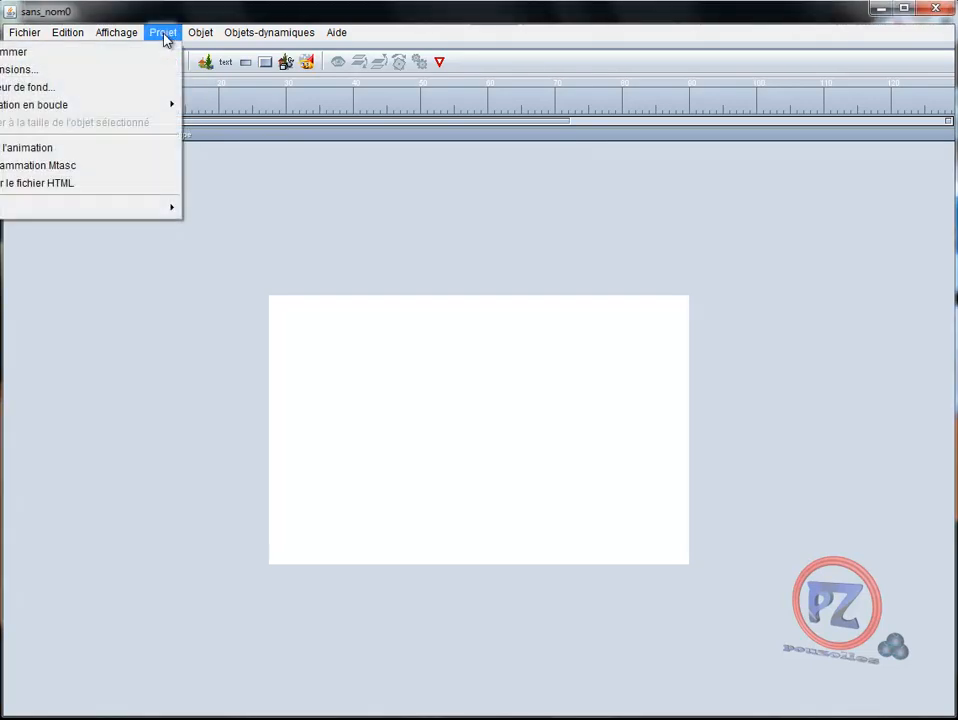
click(95, 80)
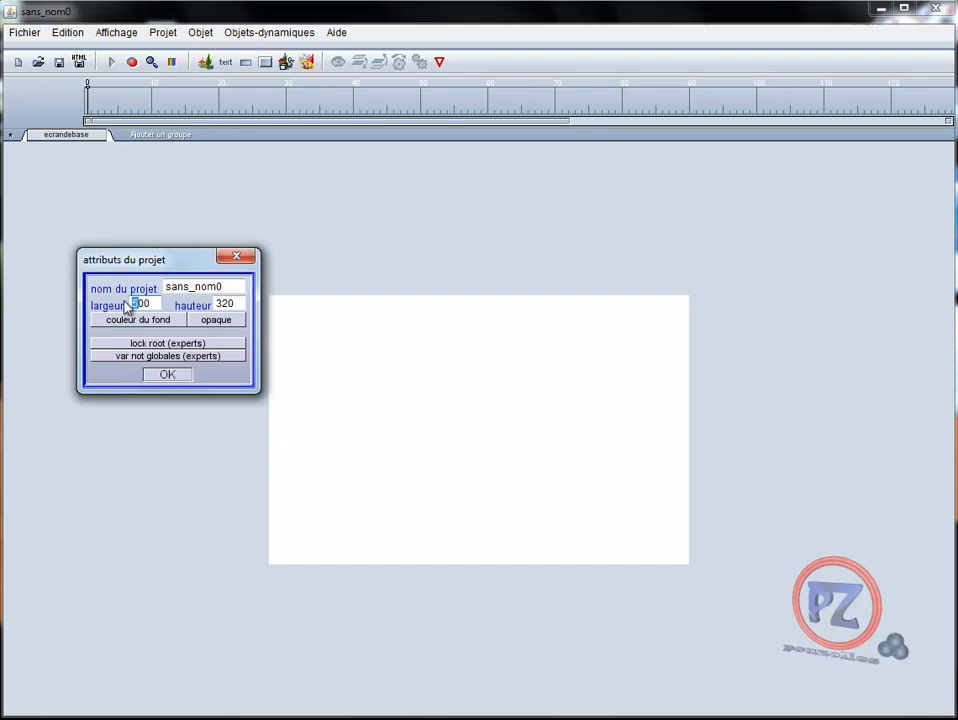
text(7)
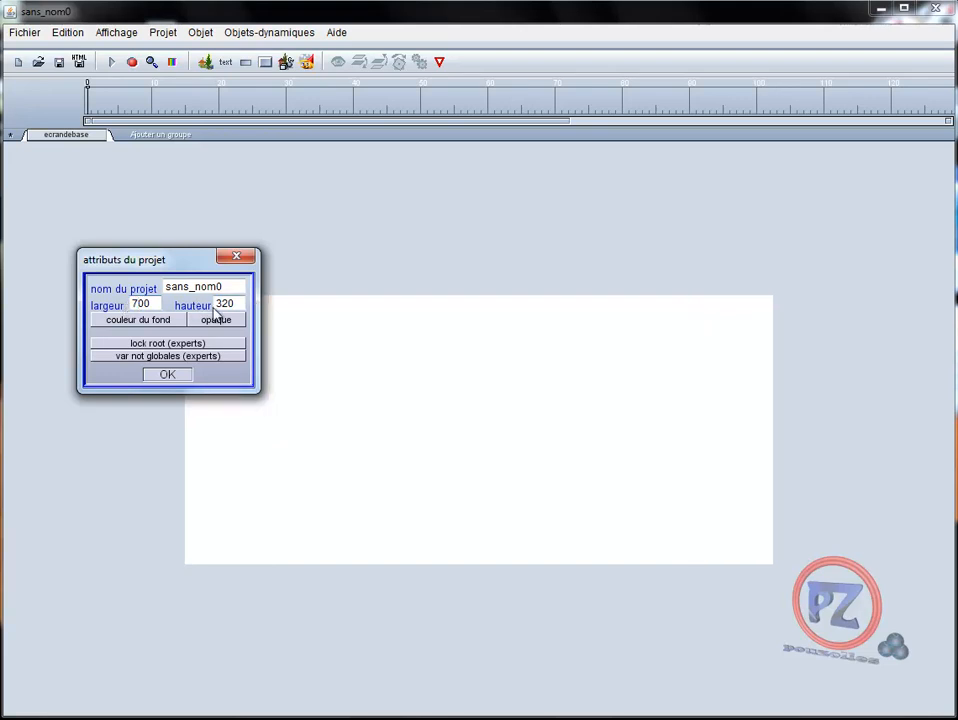
Set the project background colour to blue (red 1, green 35, blue 254) and confirm the project attributes
click(166, 322)
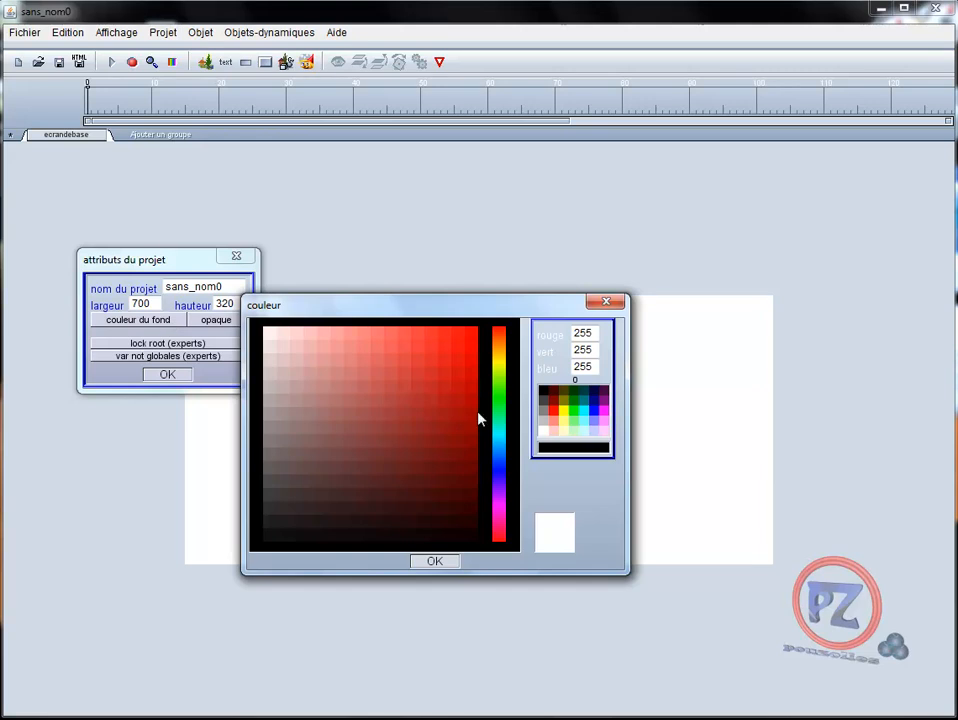
click(502, 477)
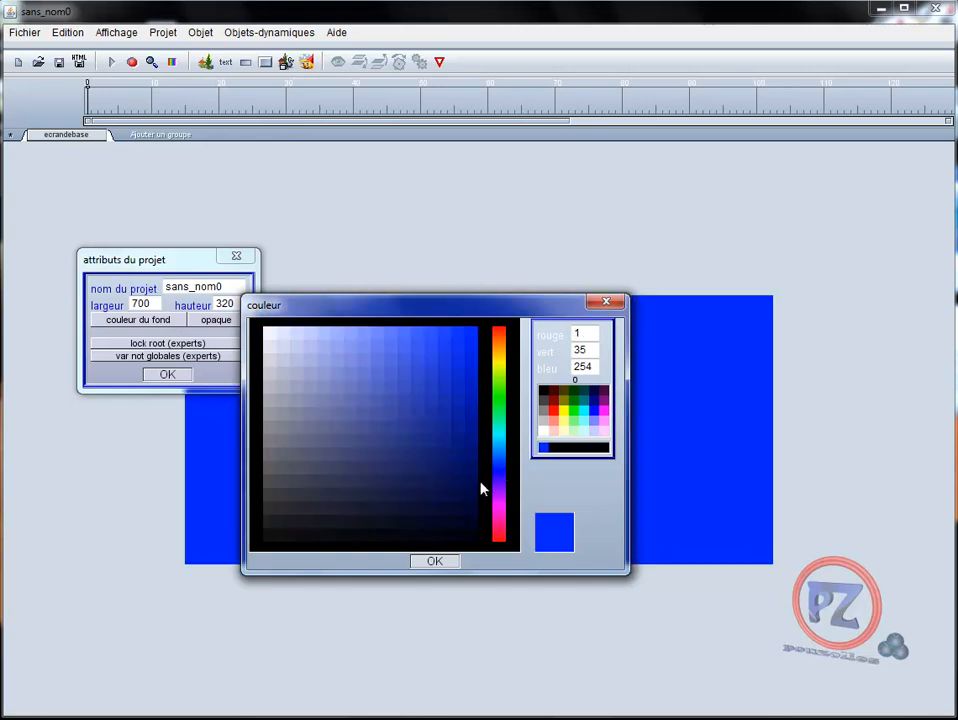
click(441, 563)
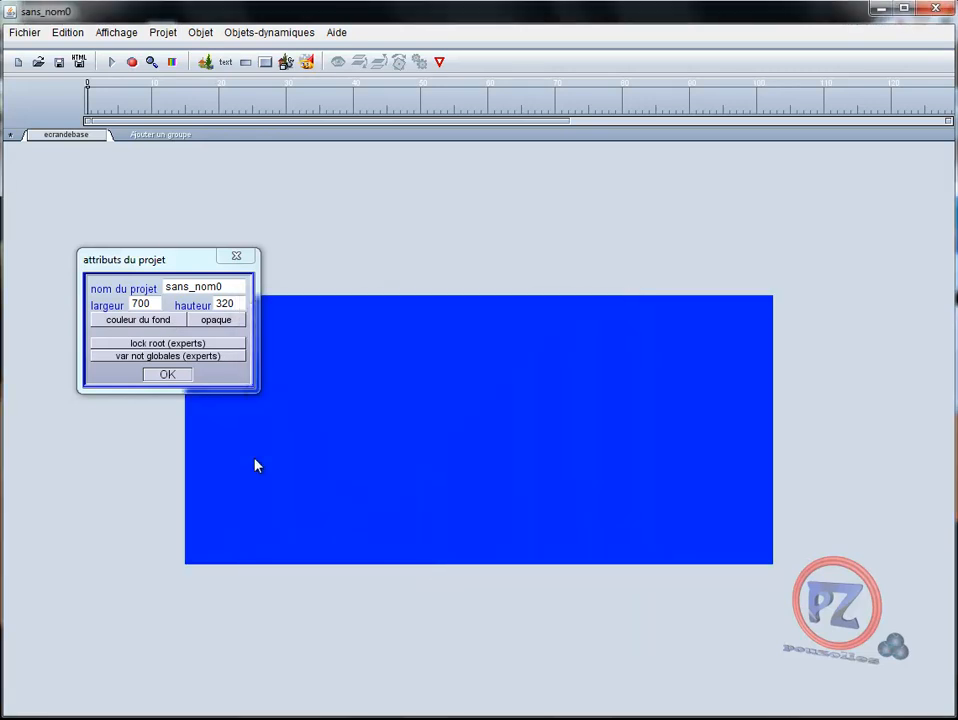
click(170, 375)
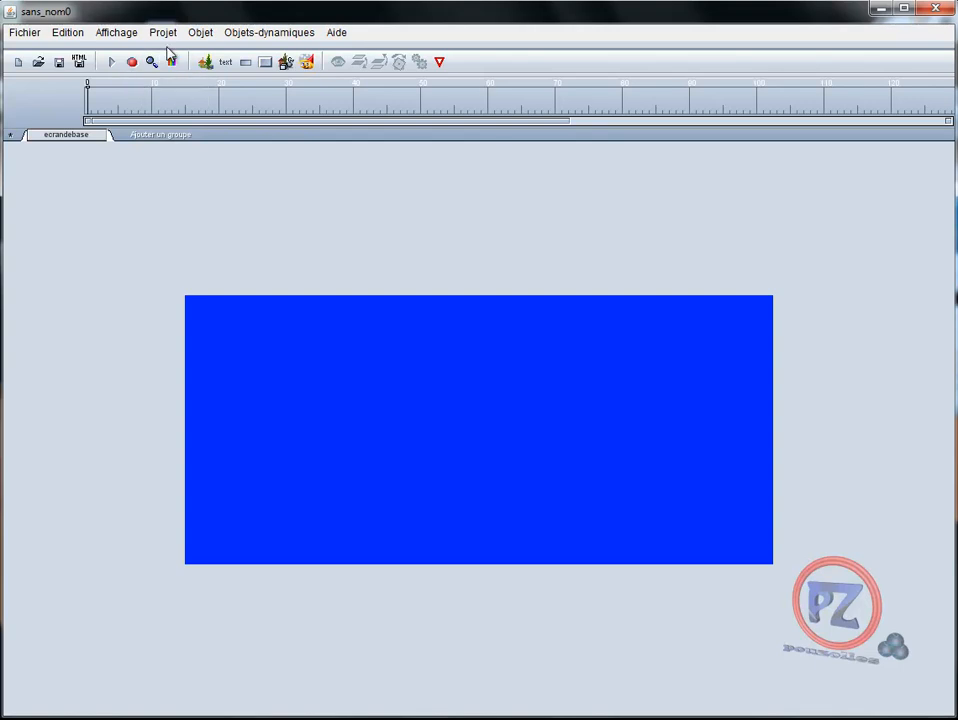
Import the football image 120626_132925 and shrink it to about 36 px in the stage's lower-left corner
click(204, 66)
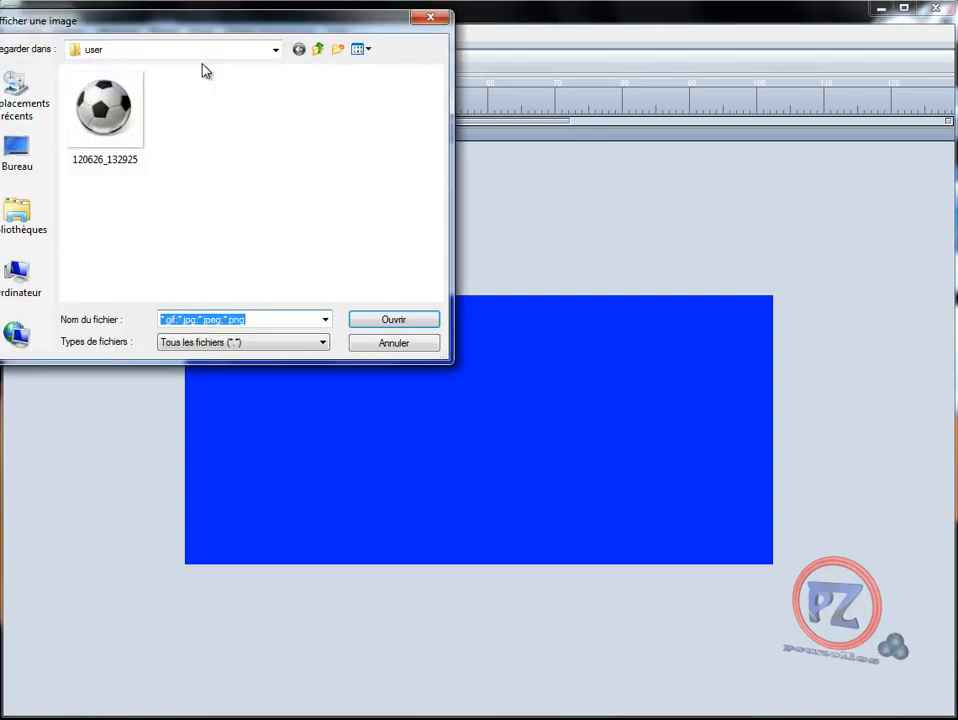
click(115, 113)
double_click(115, 113)
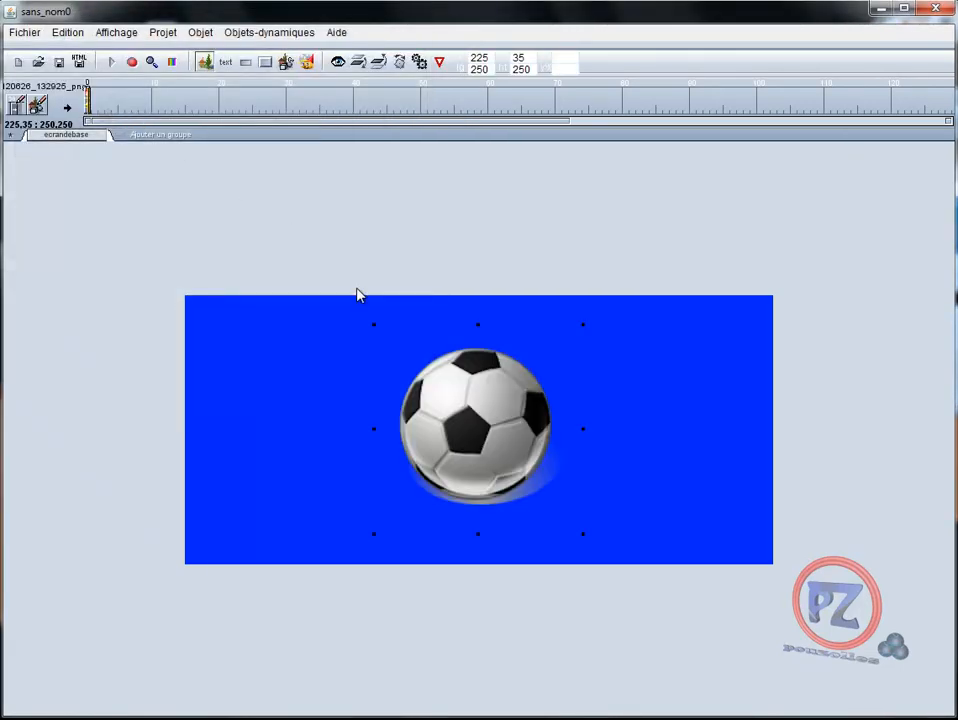
drag(586, 540, 231, 540)
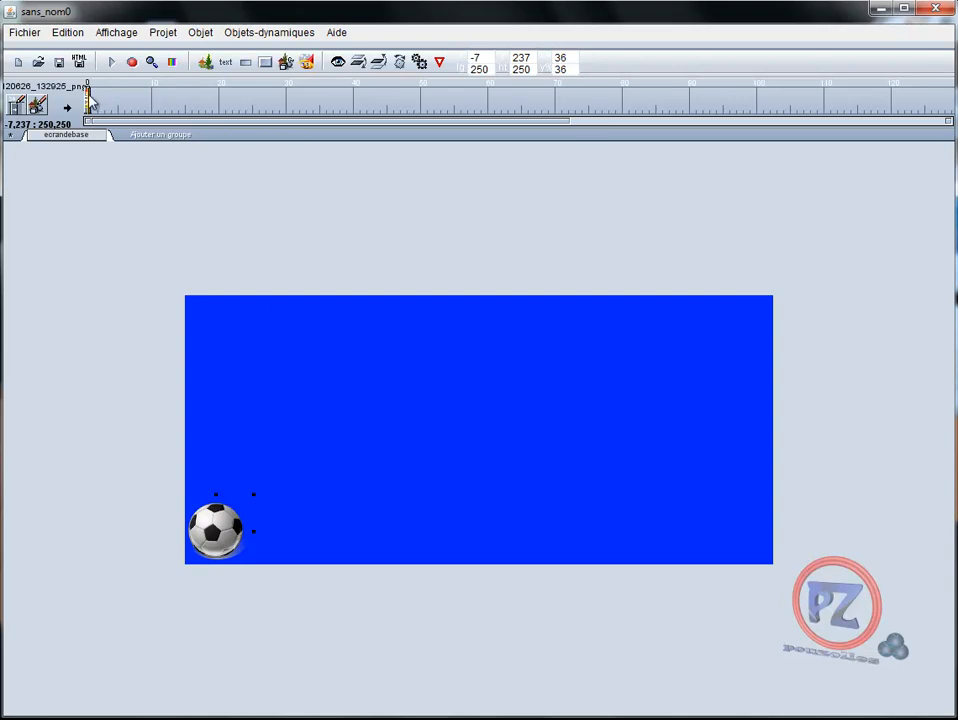
Extend the ball's animation to frame 50 and place its end position at the stage's lower-right corner
drag(95, 104, 424, 118)
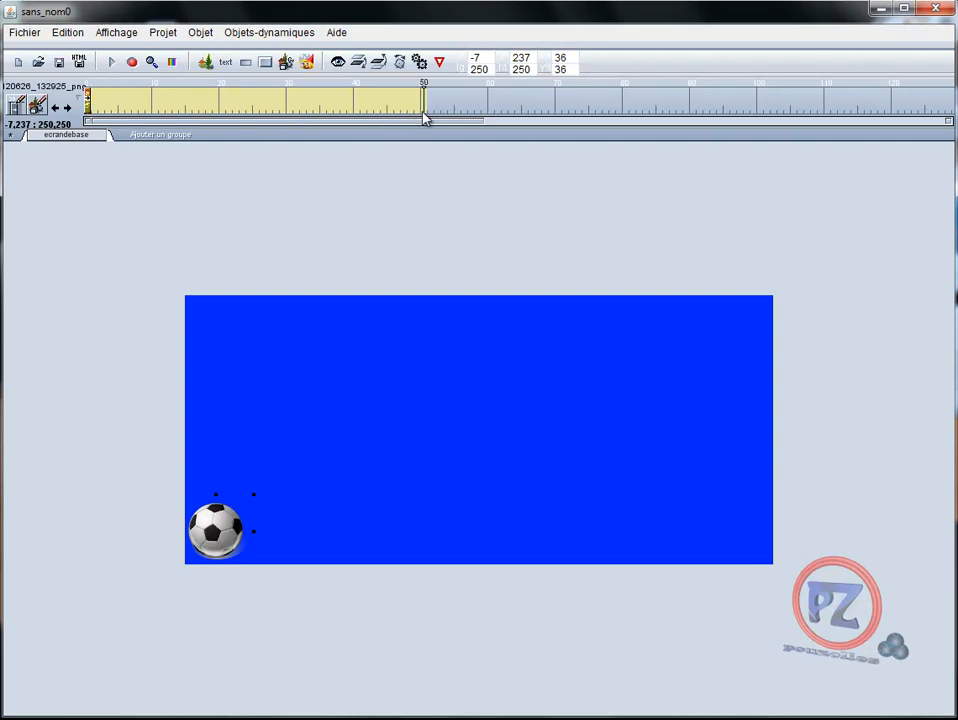
drag(253, 527, 600, 540)
drag(661, 541, 759, 541)
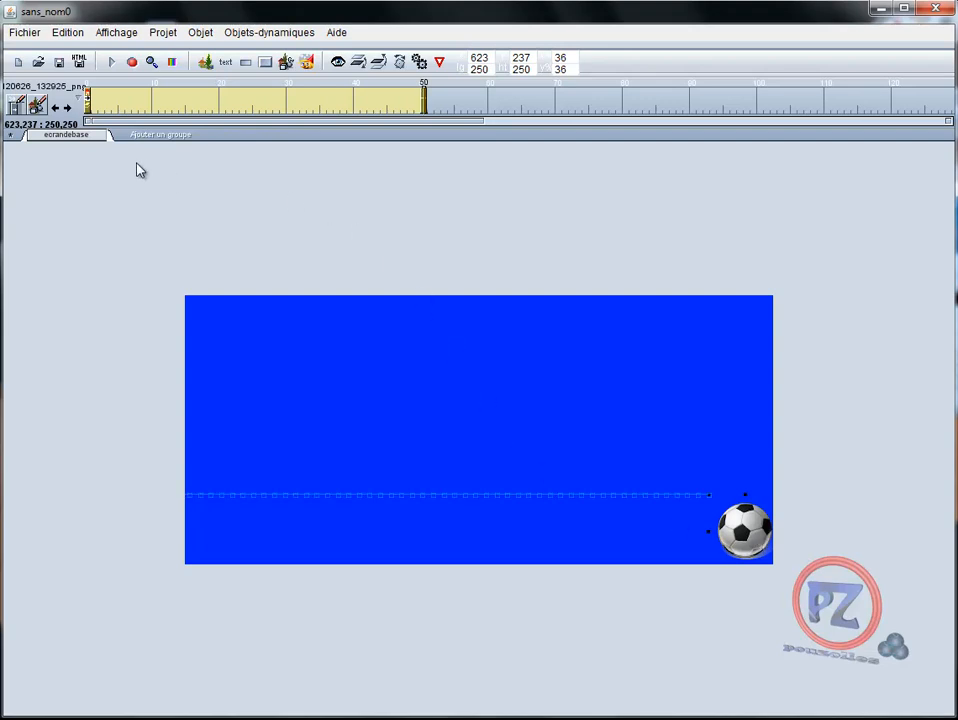
Play the animation in the editor, then stop it and return to frame 0
shift+click(111, 62)
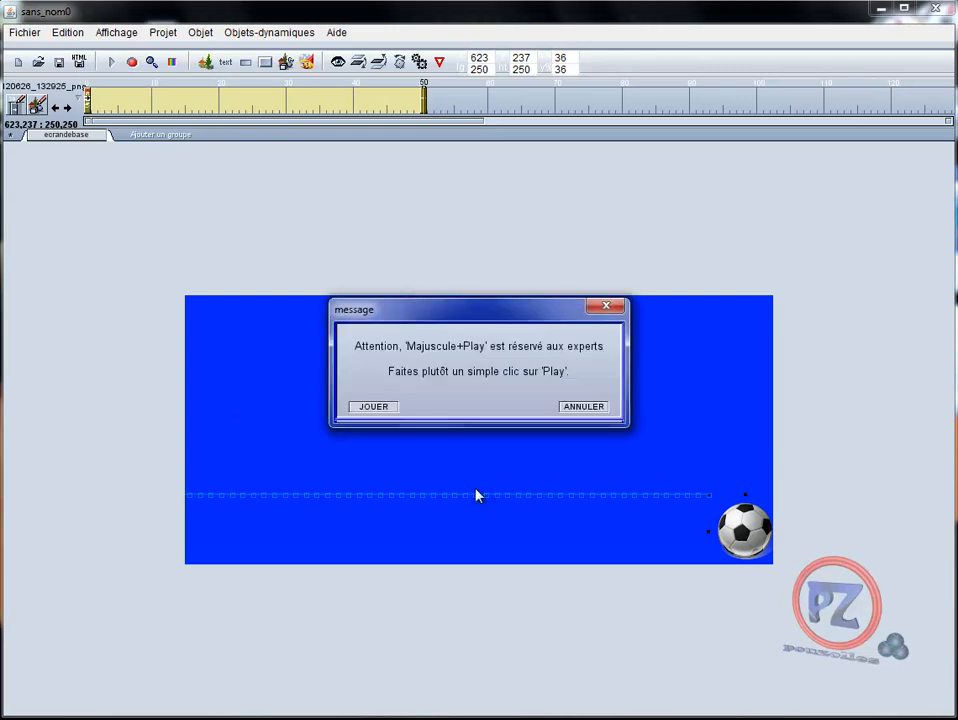
click(378, 407)
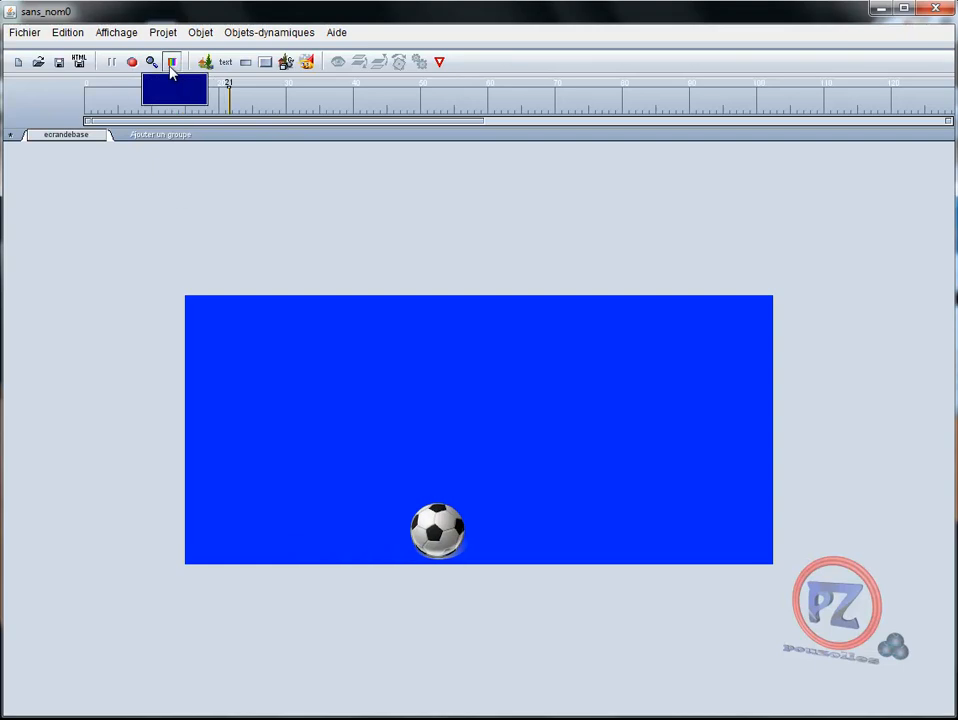
click(111, 63)
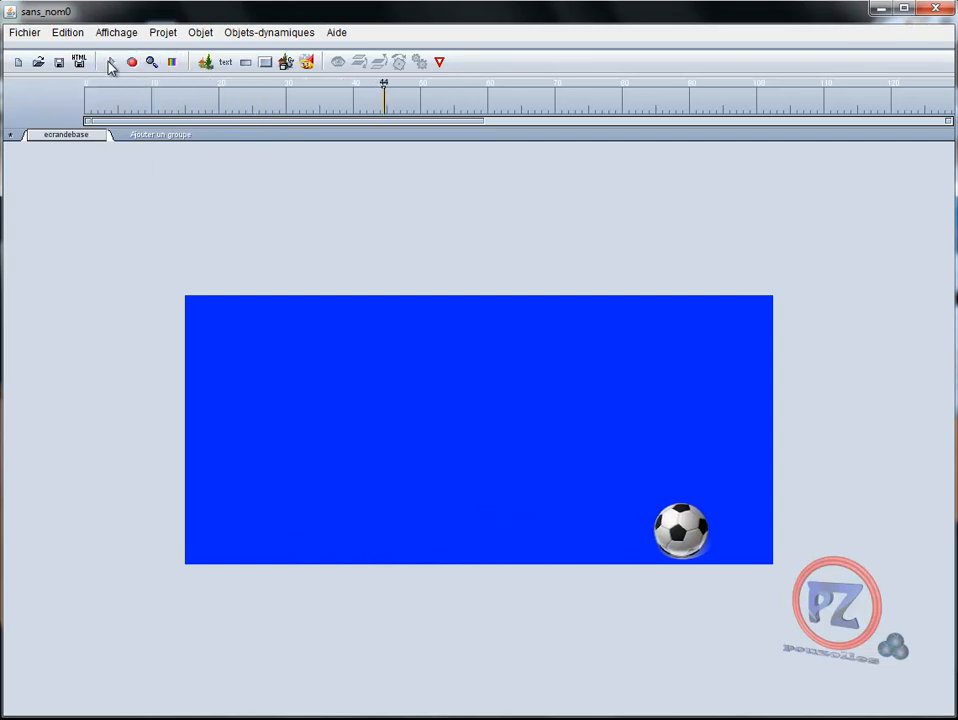
click(86, 106)
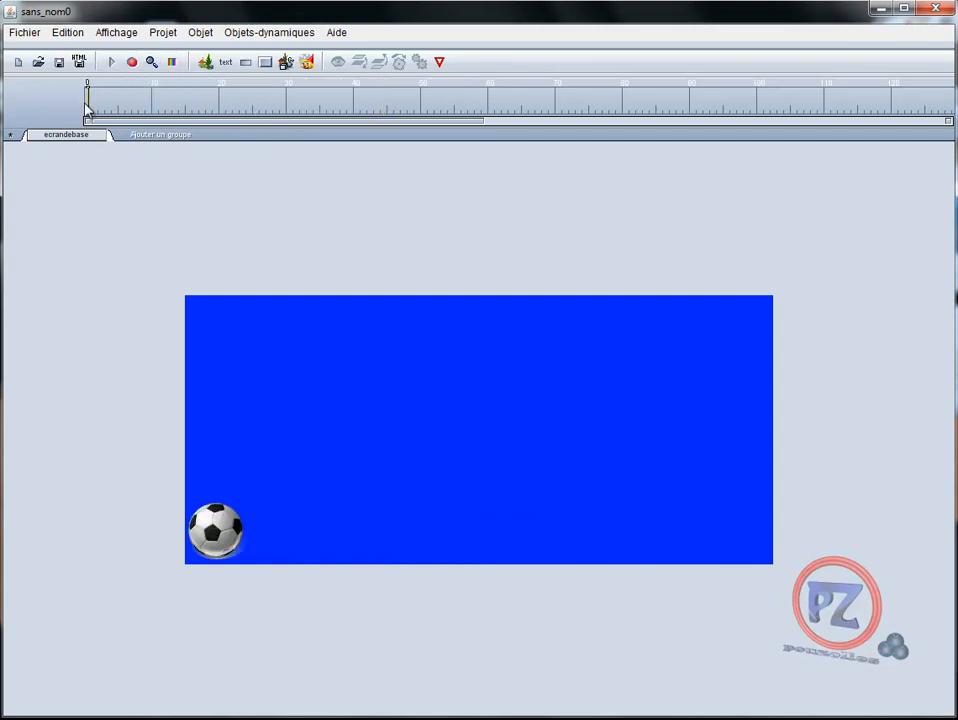
Preview the animation as an SWF and close the preview and output windows
click(112, 63)
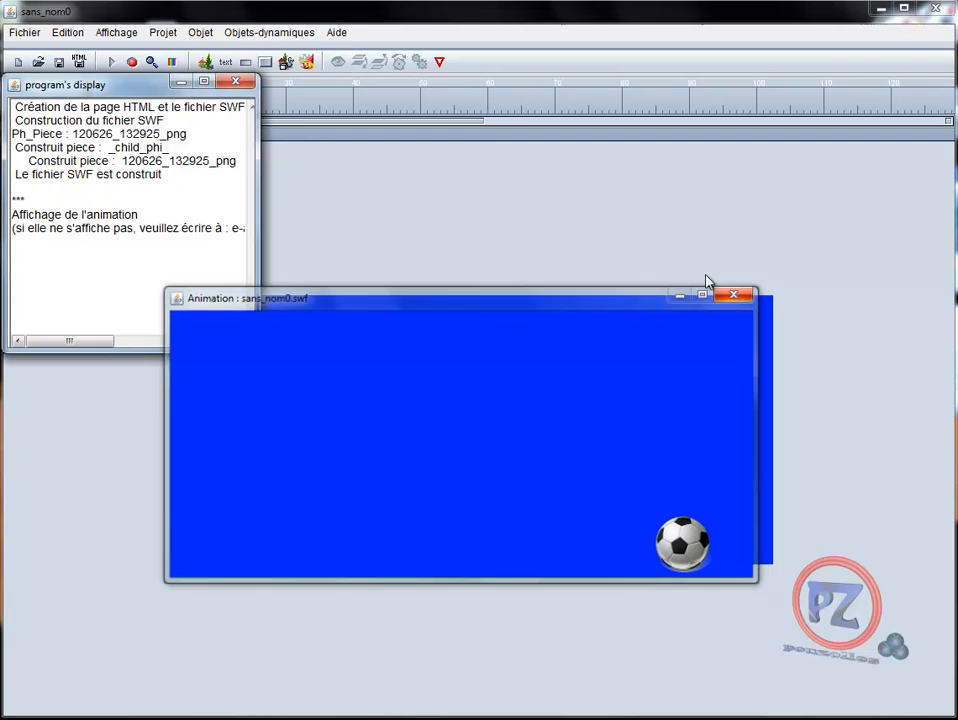
click(733, 294)
click(235, 81)
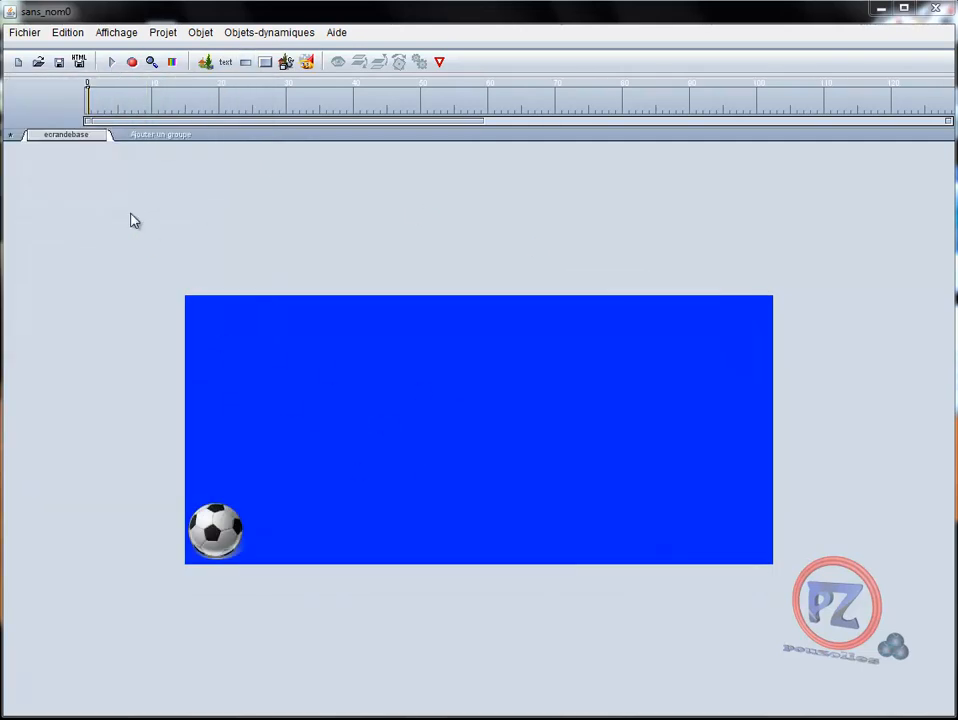
Play the animation again, then stop it and return to the first frame
shift+click(112, 64)
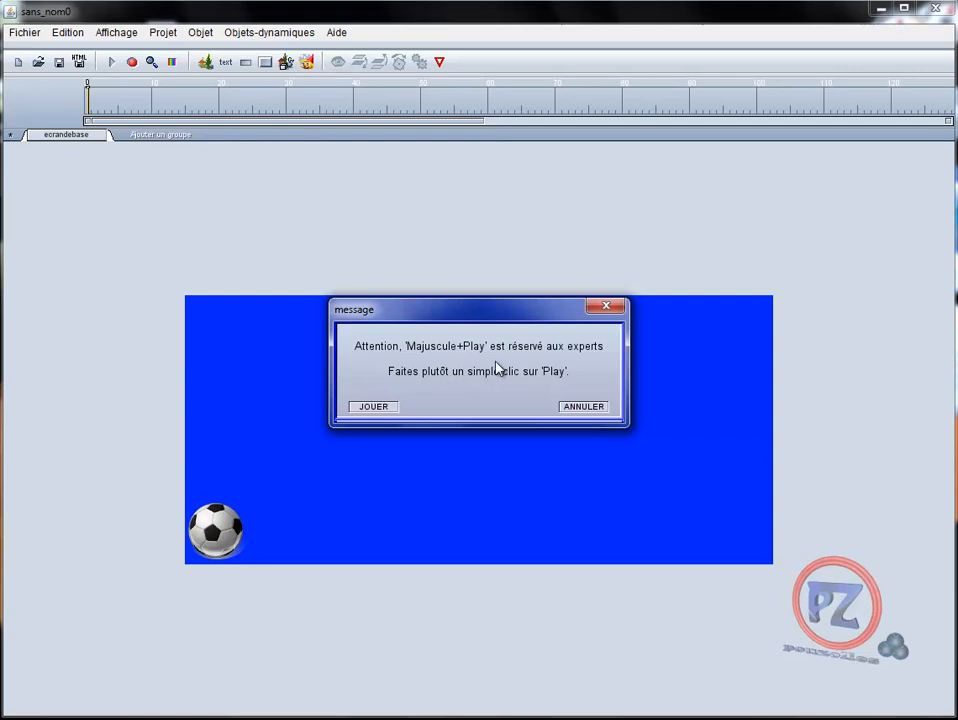
click(378, 408)
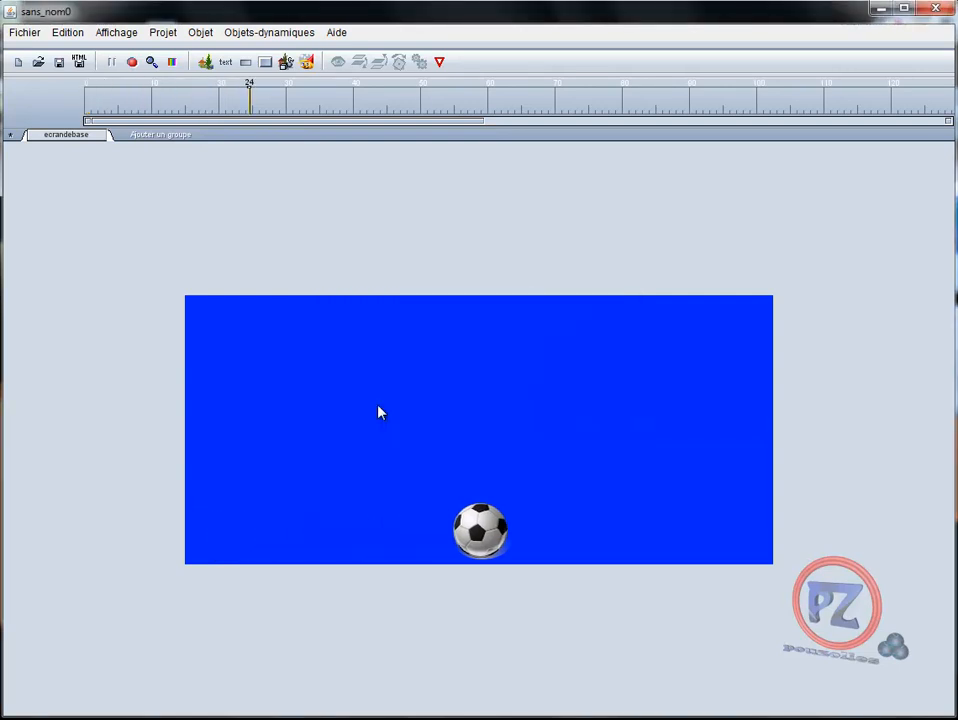
click(114, 64)
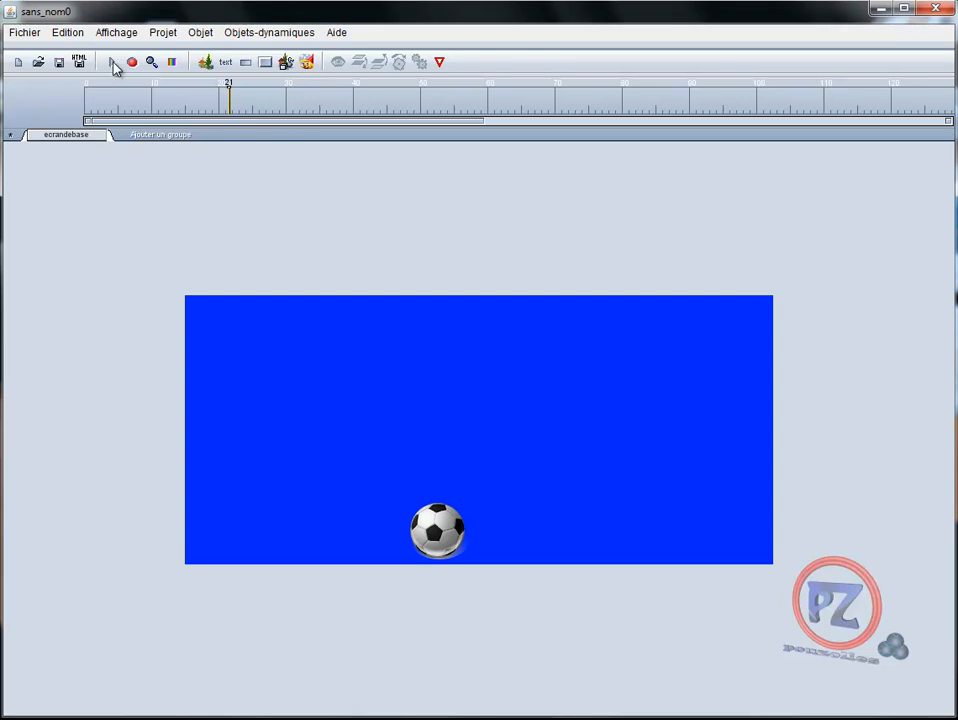
click(89, 113)
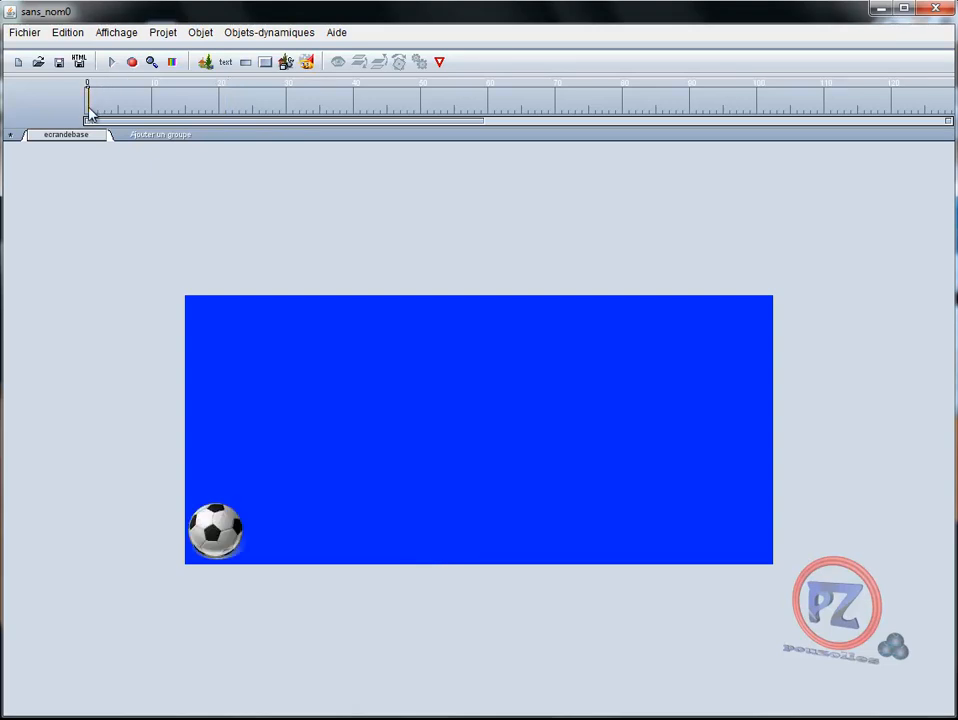
Select the ball's 50-frame motion and bend its path into a hump near the start and a dip in the middle
click(197, 538)
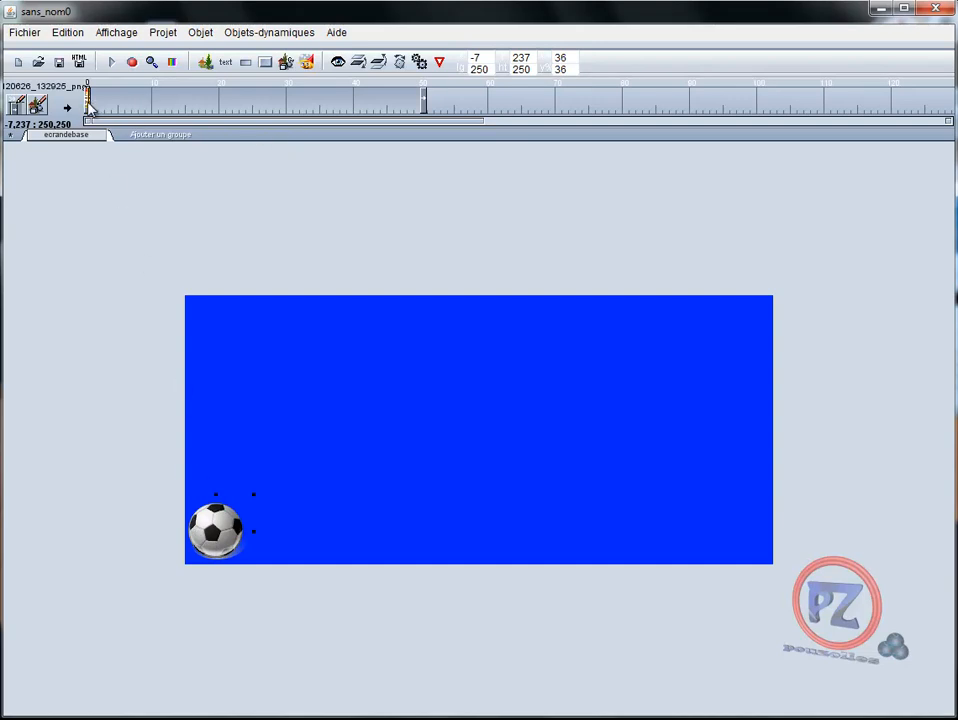
drag(88, 108, 423, 118)
click(422, 113)
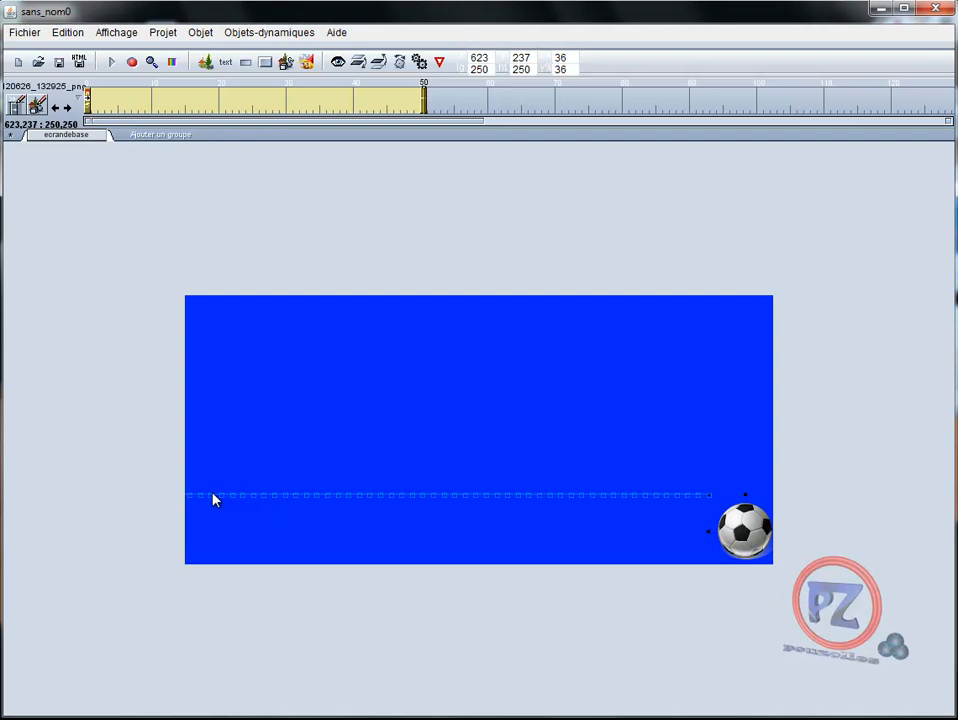
drag(263, 495, 366, 363)
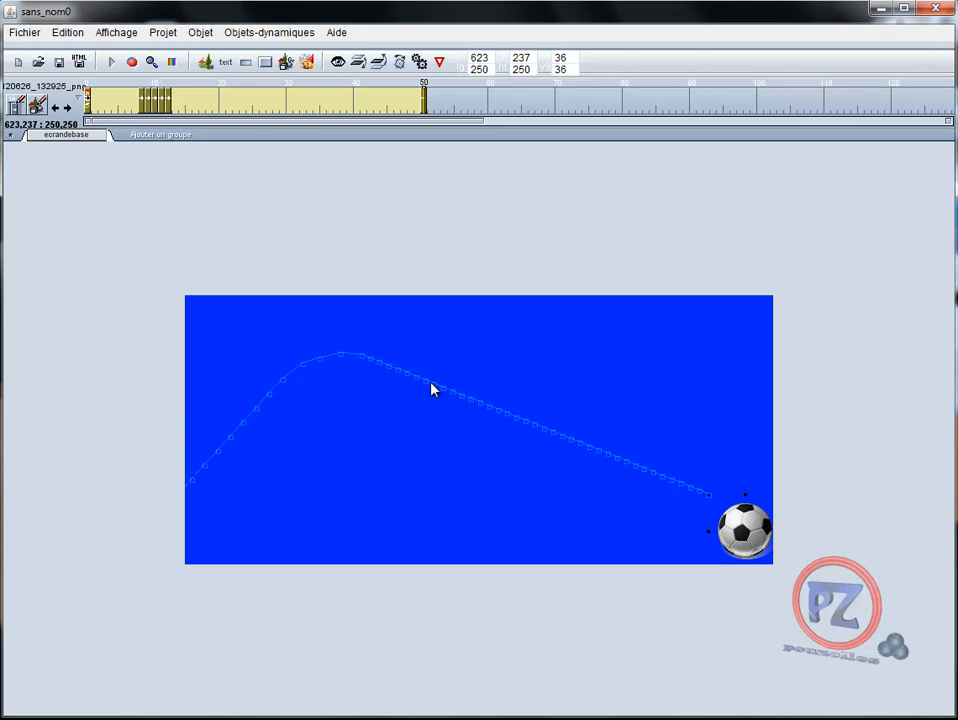
mouse_move(447, 396)
mouse_down()
mouse_move(455, 446)
mouse_move(505, 479)
mouse_move(507, 505)
mouse_move(535, 522)
mouse_move(586, 509)
mouse_move(590, 489)
mouse_up()
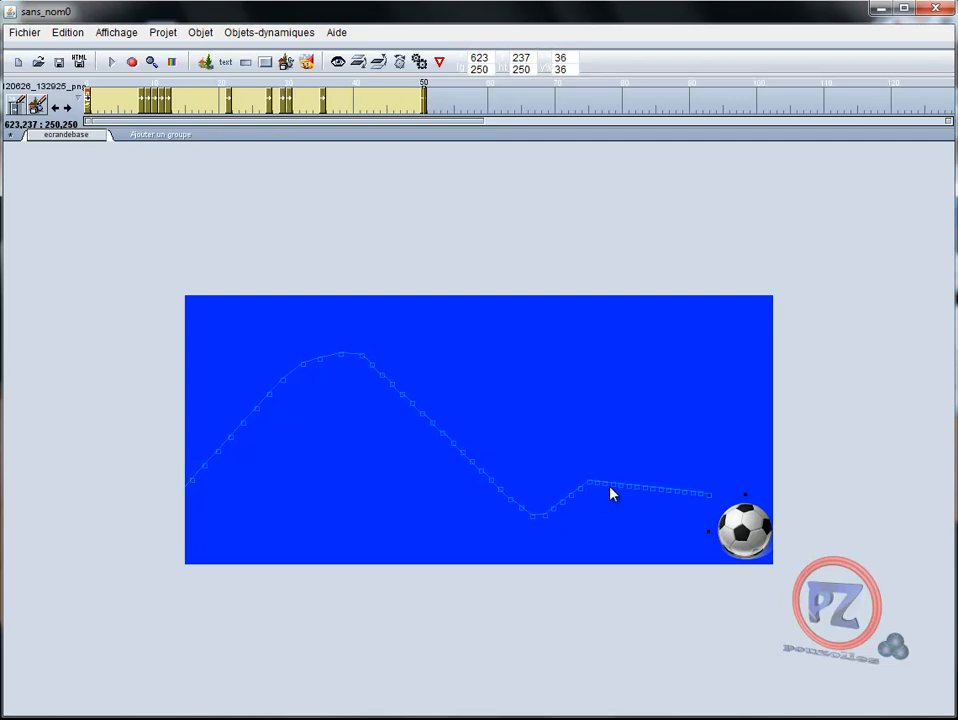
Drag the end of the ball's path upward so it finishes near the stage's upper-right edge
drag(614, 484, 621, 453)
mouse_move(657, 473)
mouse_down()
mouse_move(684, 428)
mouse_move(685, 405)
mouse_up()
drag(711, 500, 754, 354)
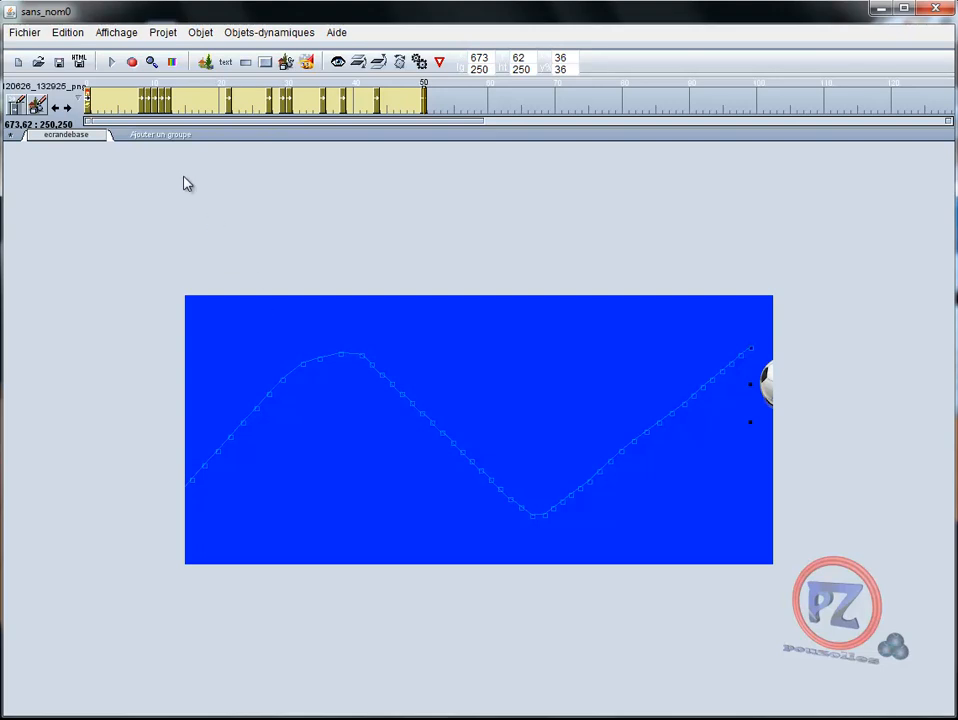
Play the wave animation, then stop it and scrub back to the start
shift+click(112, 63)
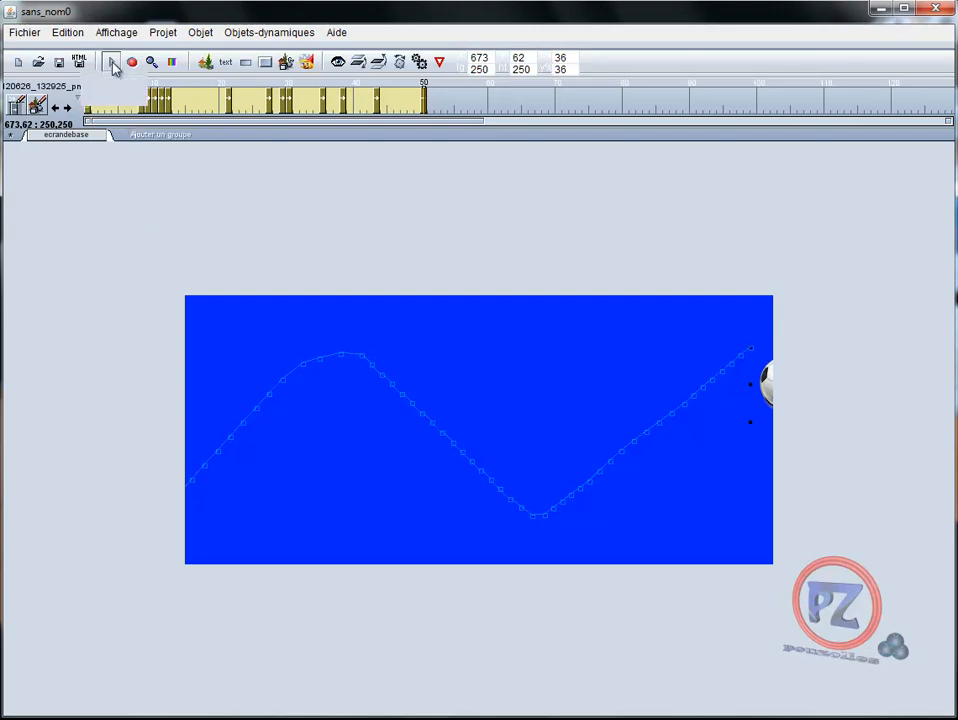
click(374, 407)
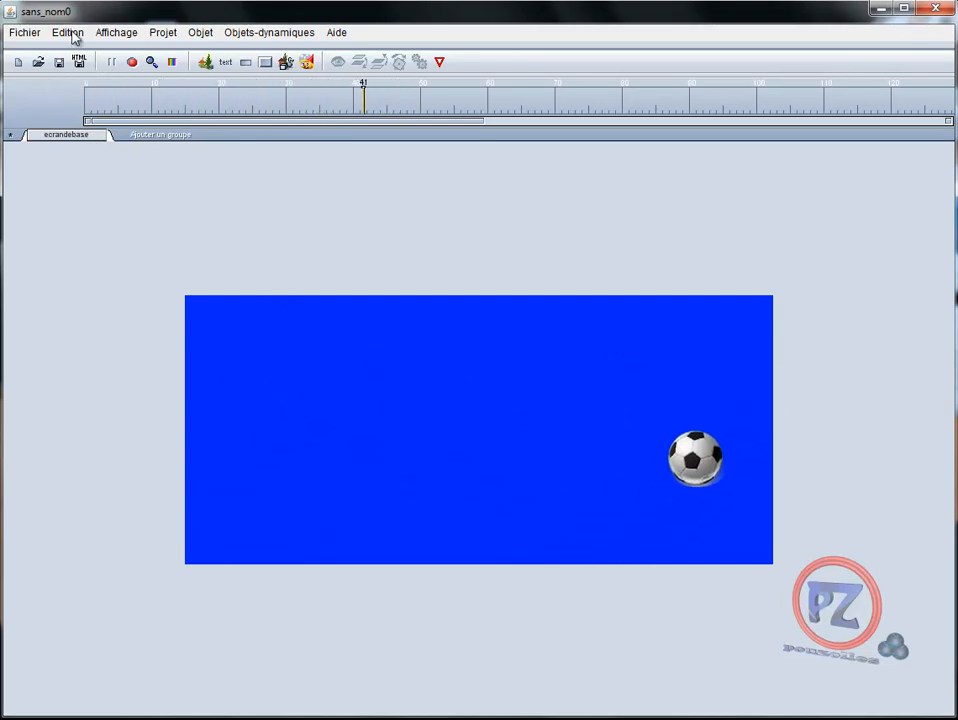
click(111, 62)
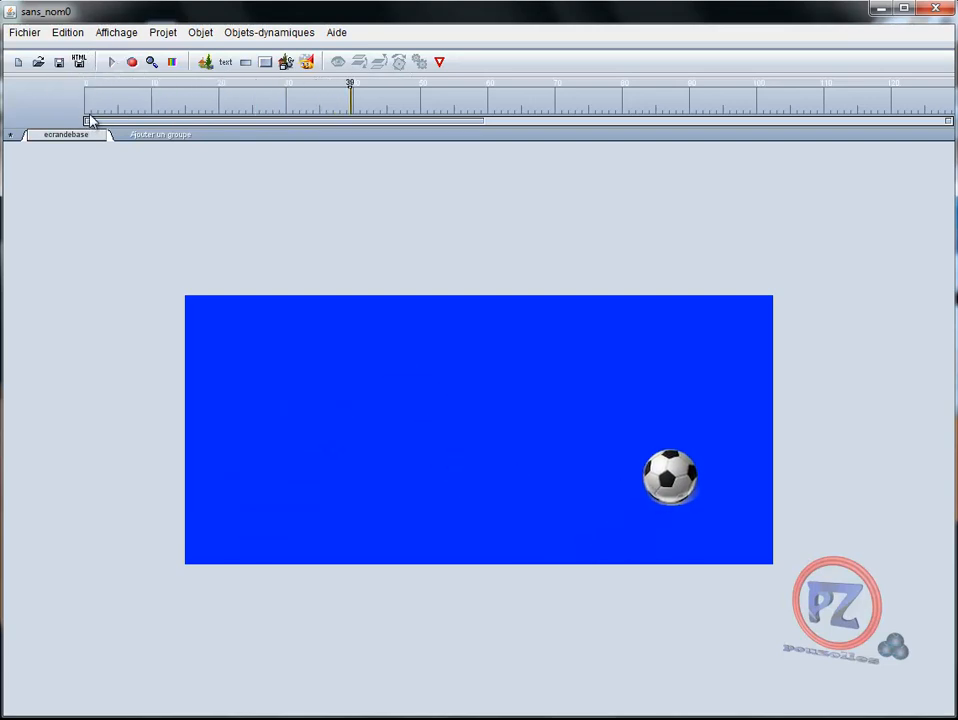
click(87, 108)
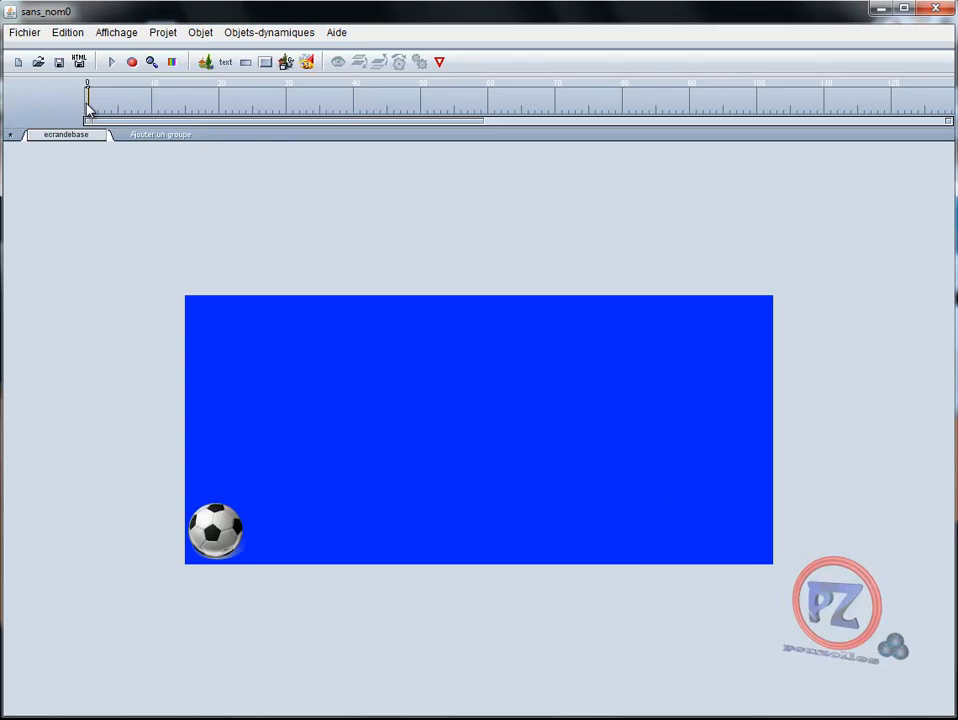
drag(87, 108, 96, 107)
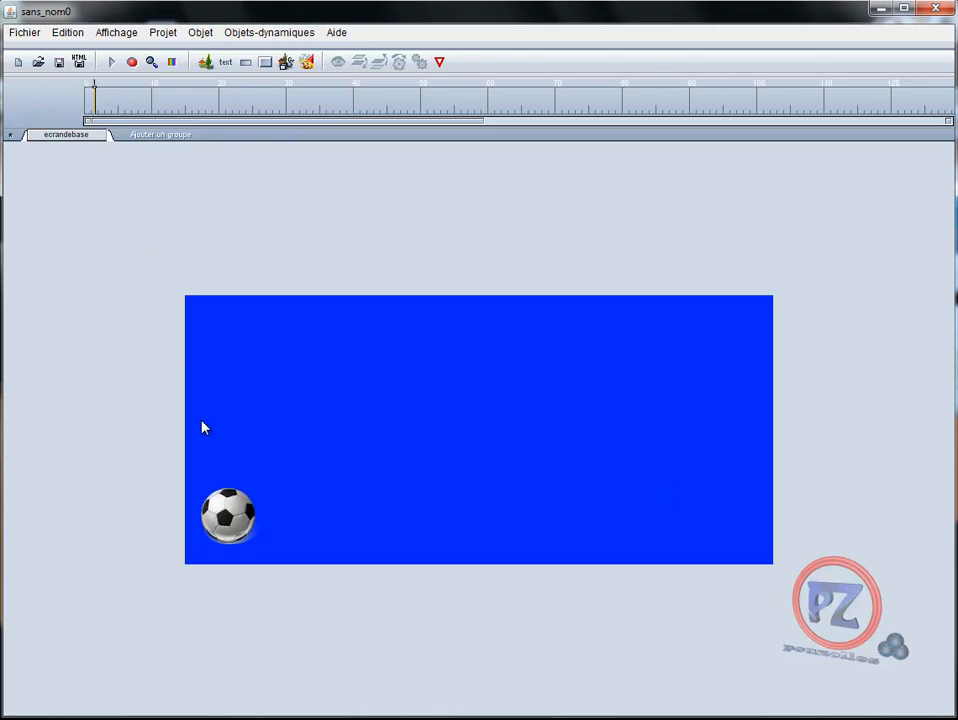
Select the ball's motion again and drag the bottom of the path's dip slightly right to round it
click(235, 530)
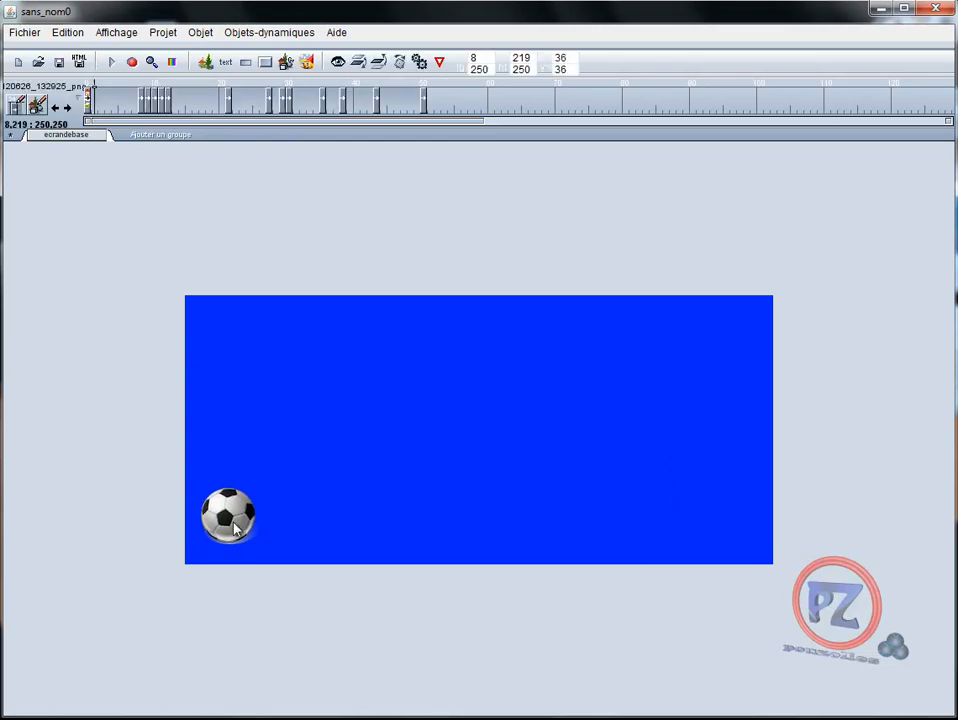
click(90, 110)
drag(90, 111, 423, 117)
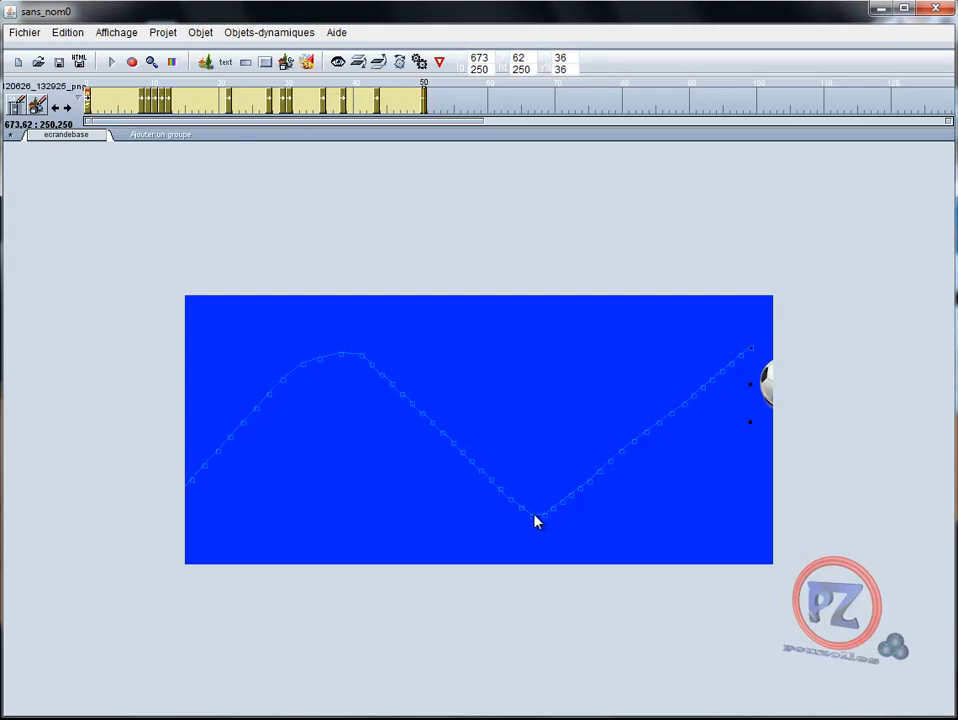
drag(537, 522, 557, 529)
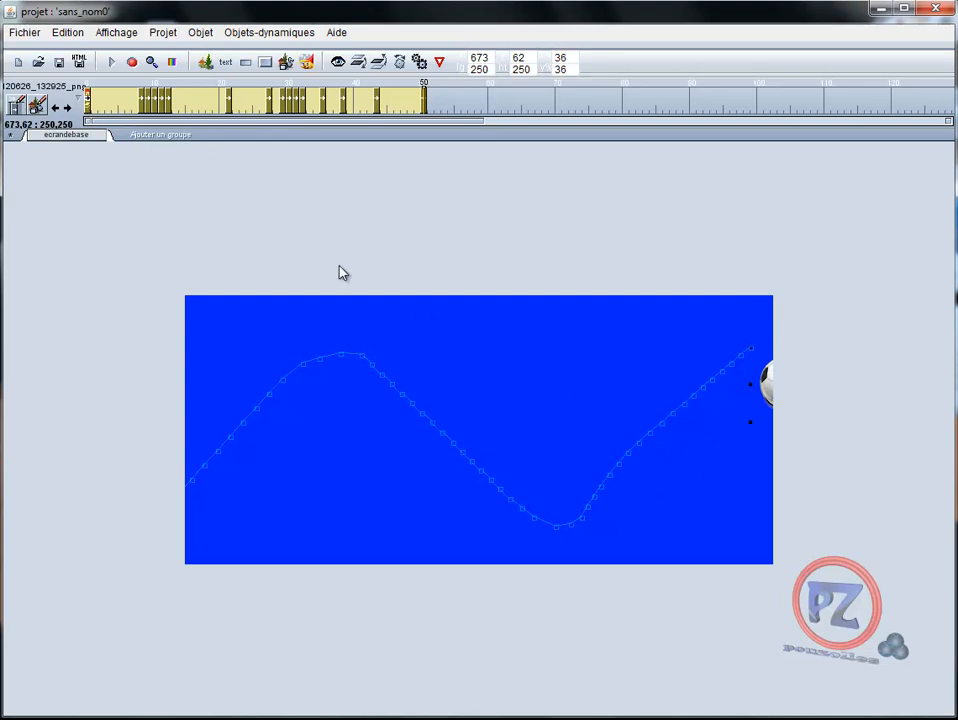
Preview the animation, stop it at the start, then select the ball and its full motion range on the timeline
click(112, 63)
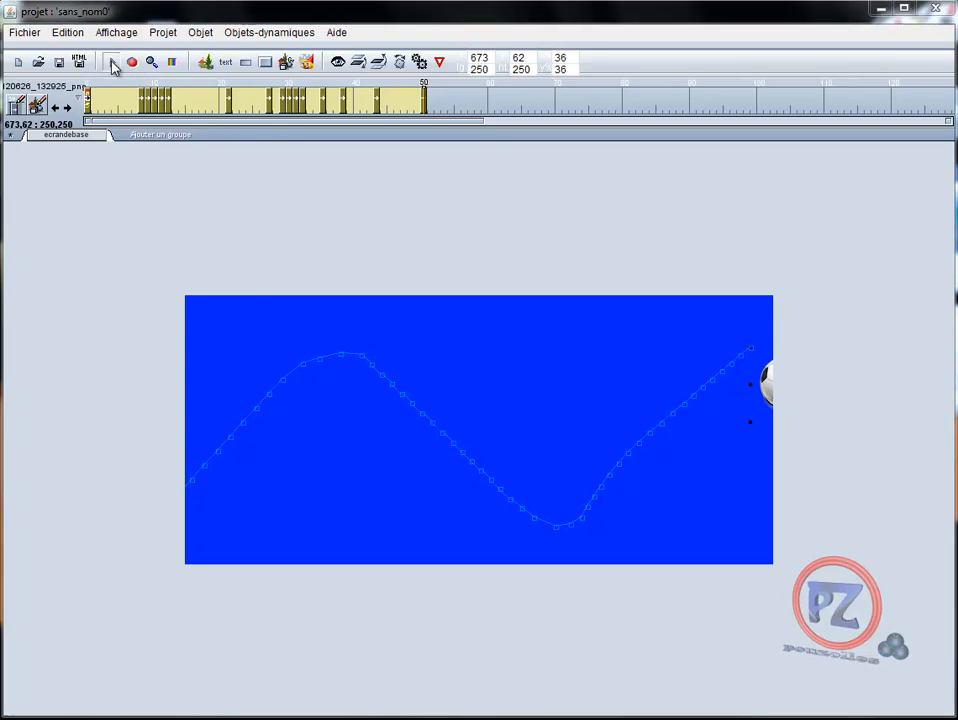
click(376, 406)
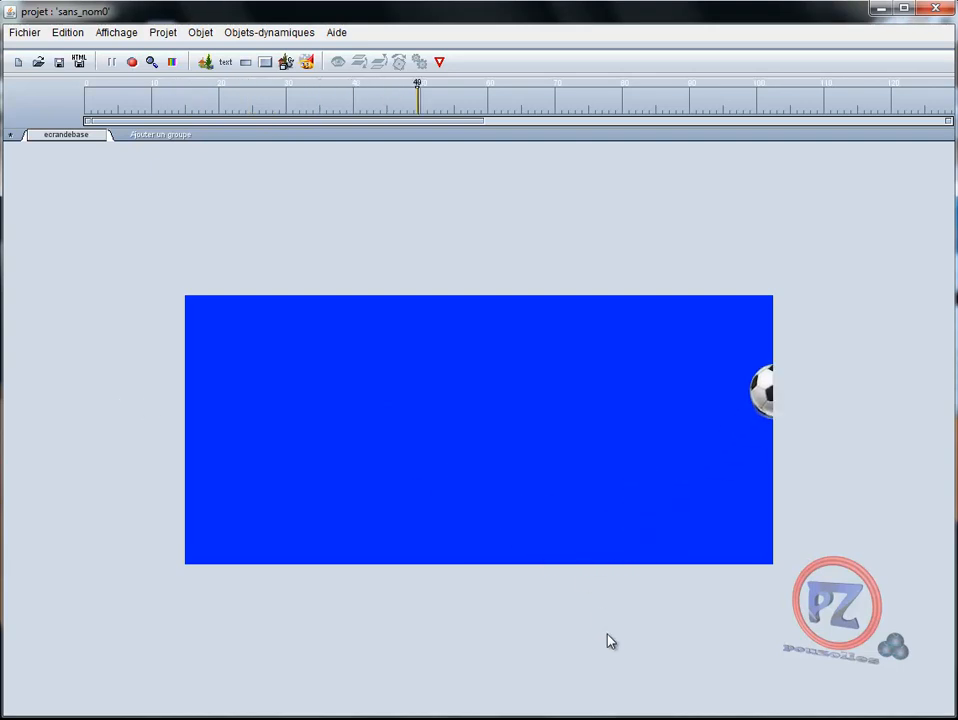
click(112, 62)
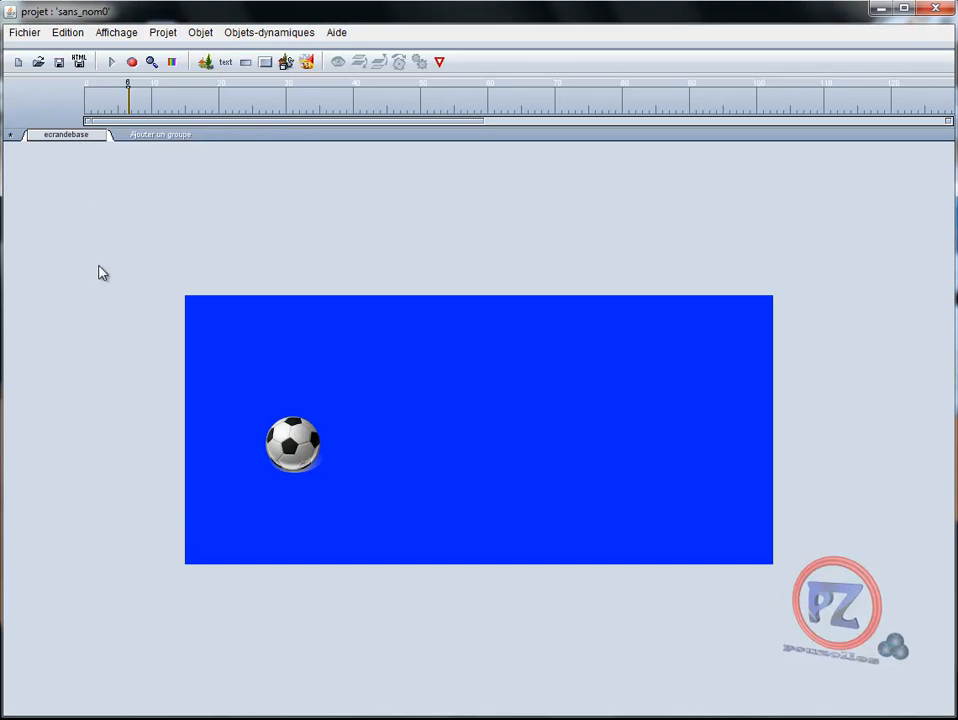
click(89, 110)
click(214, 527)
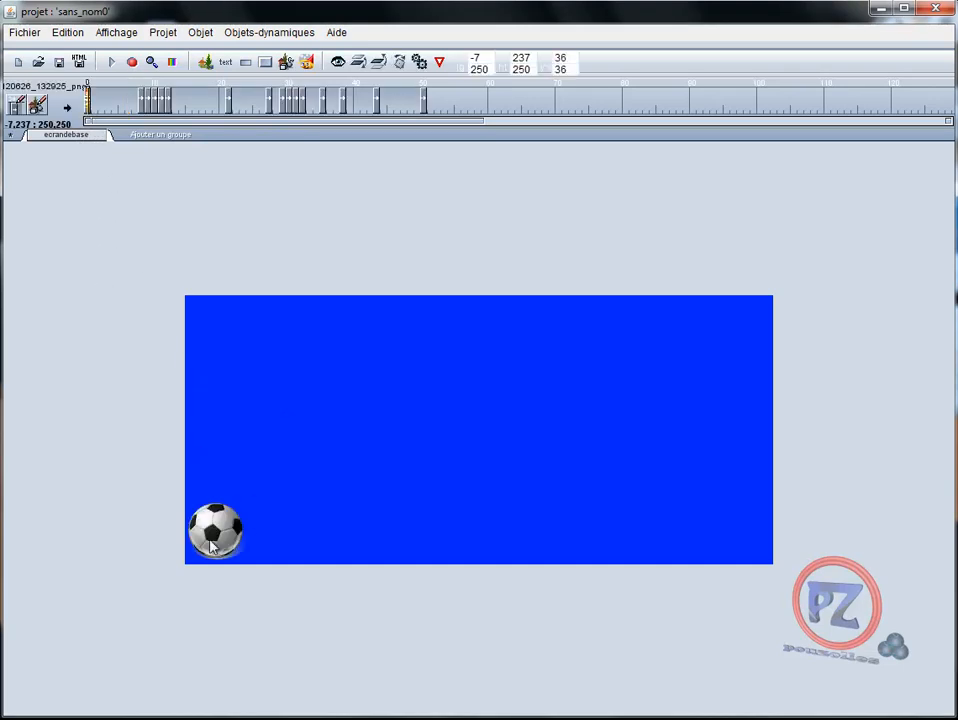
drag(89, 107, 447, 148)
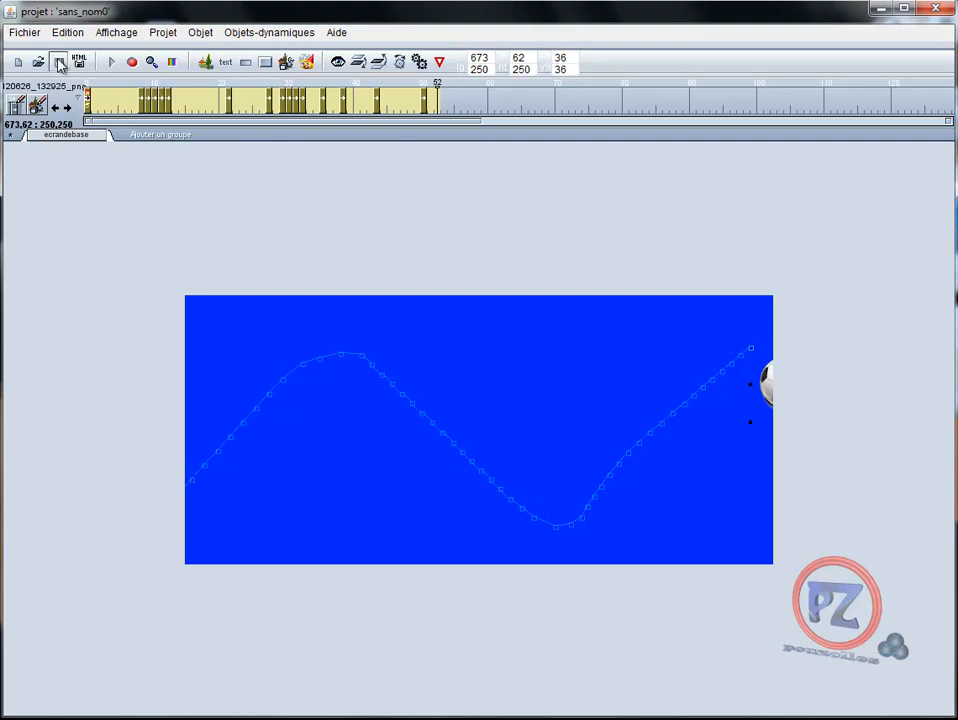
Open File Explorer, browse to the e-anim user folder and inspect the sans_nom0.phi project file, then close it
key(super+e)
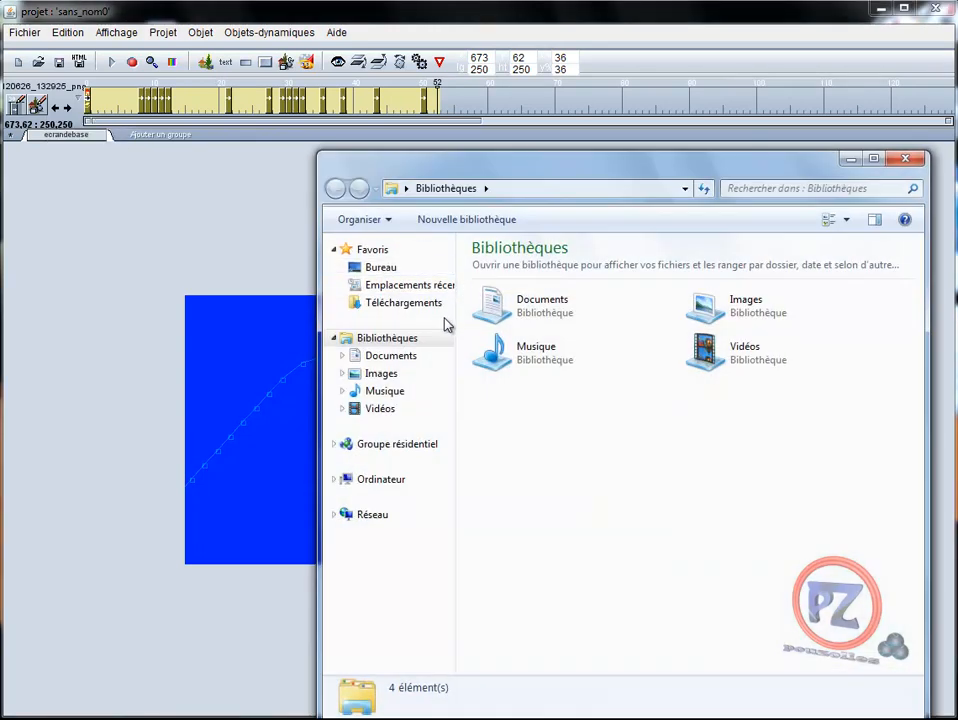
double_click(539, 306)
double_click(830, 353)
scroll(674, 367, down, 3)
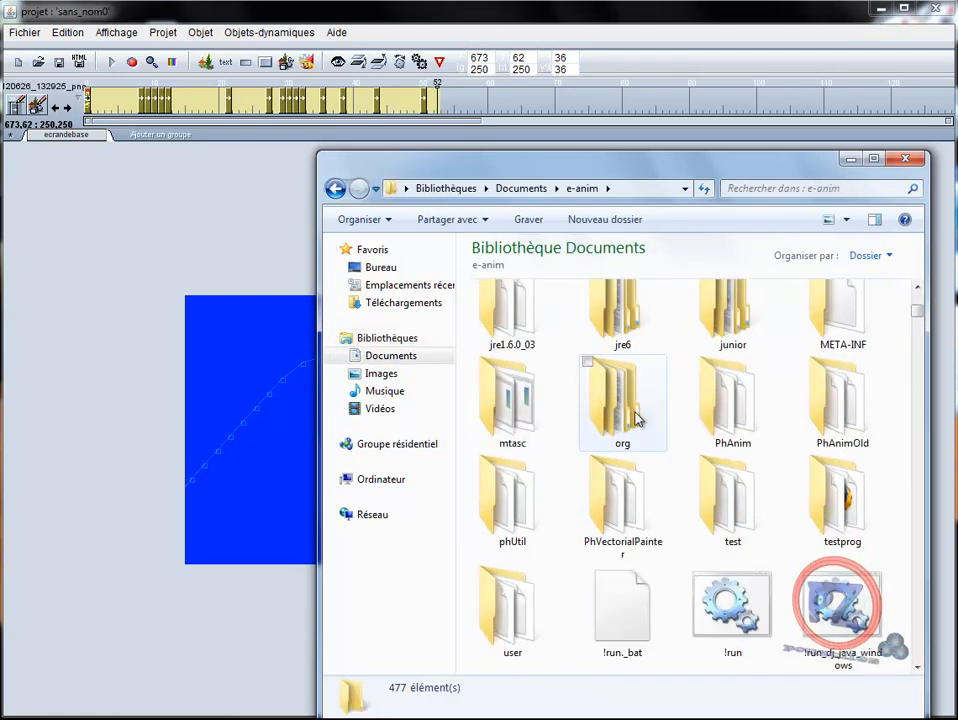
double_click(536, 626)
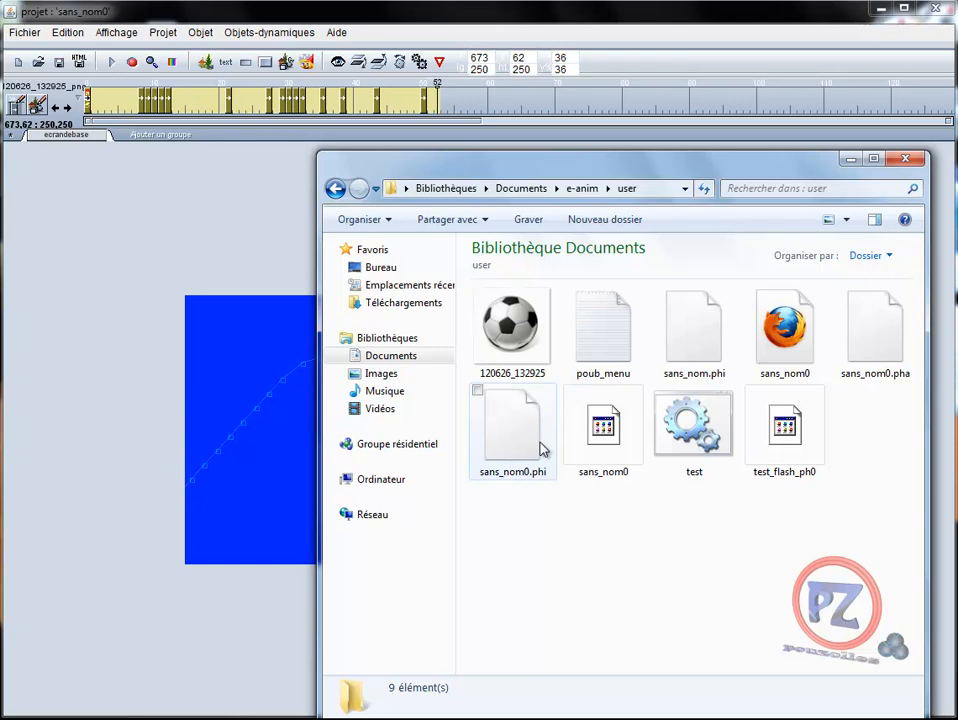
click(528, 452)
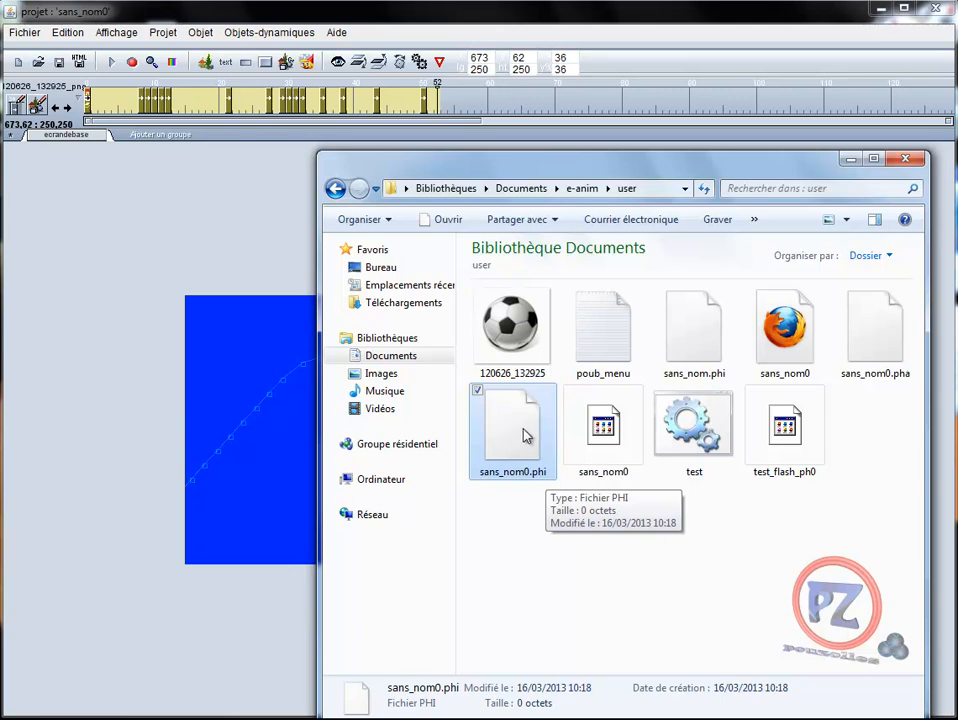
click(910, 163)
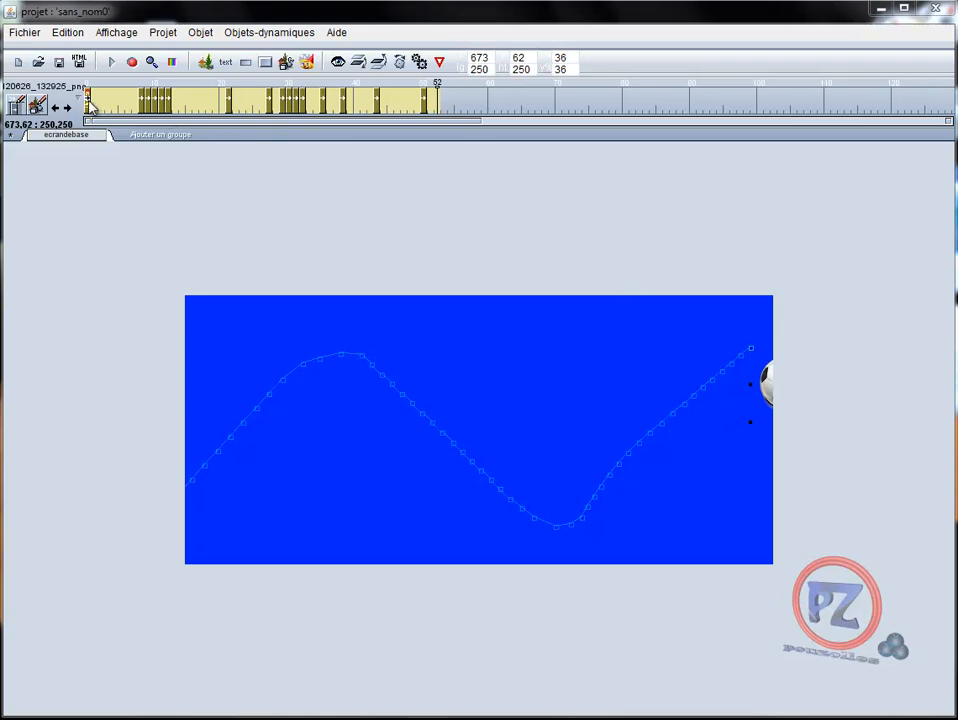
Select the ball's motion at frame 15 and set its transparency to 0% in the rotation dialog
click(88, 105)
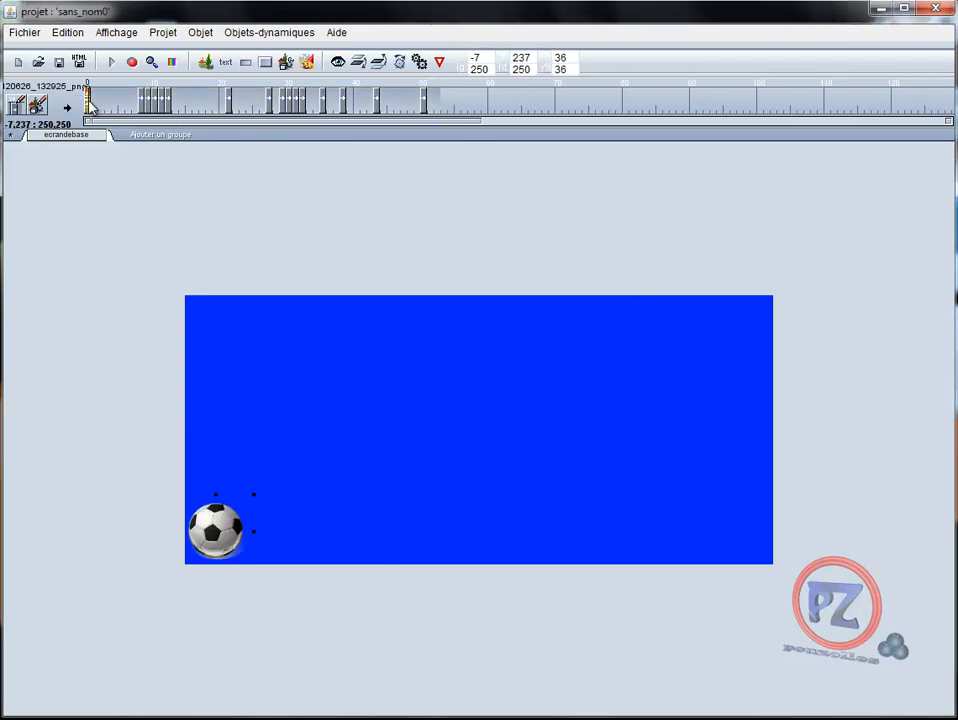
click(186, 114)
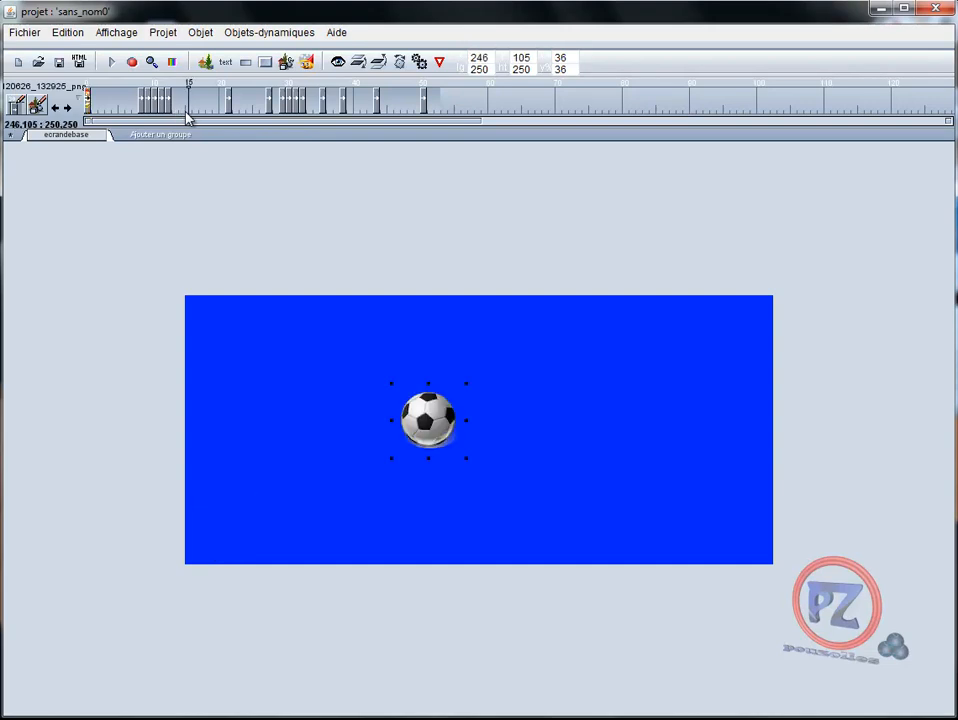
click(419, 62)
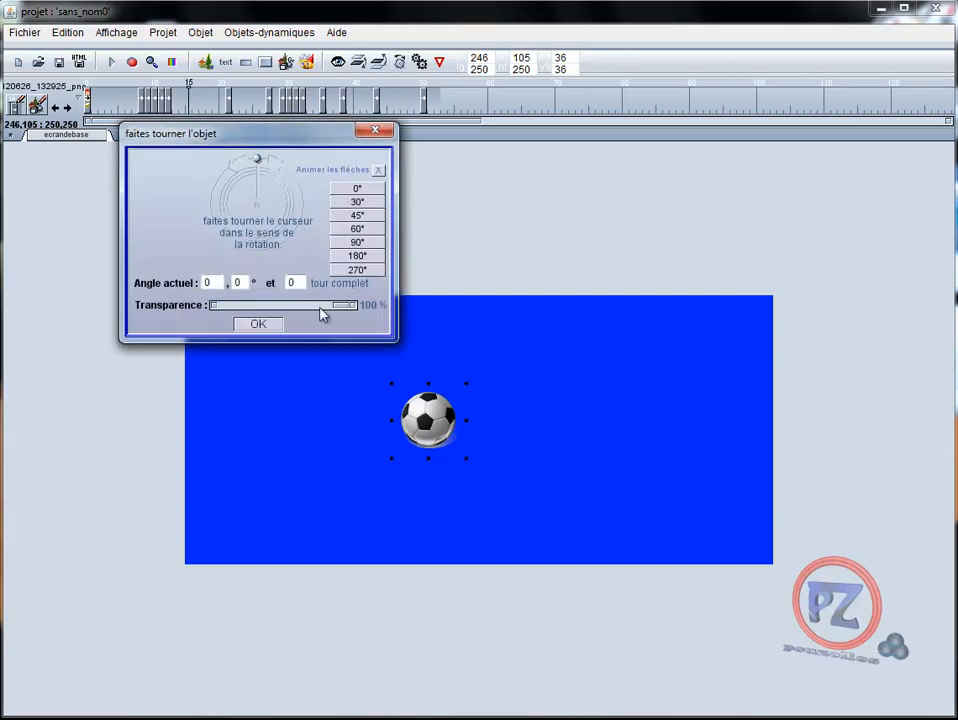
drag(343, 309, 212, 307)
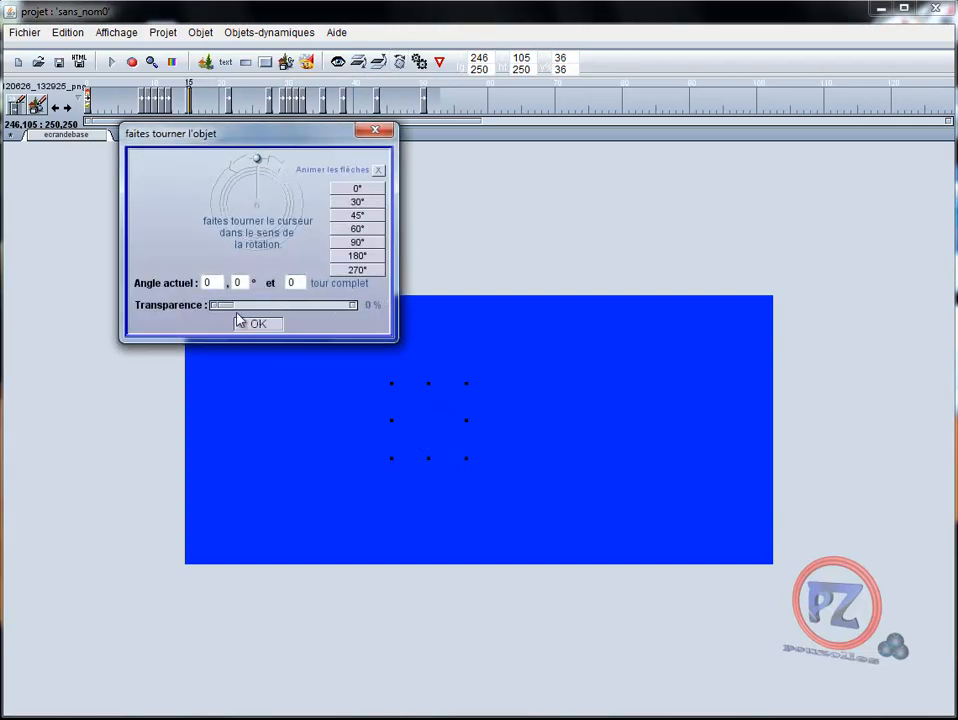
click(259, 326)
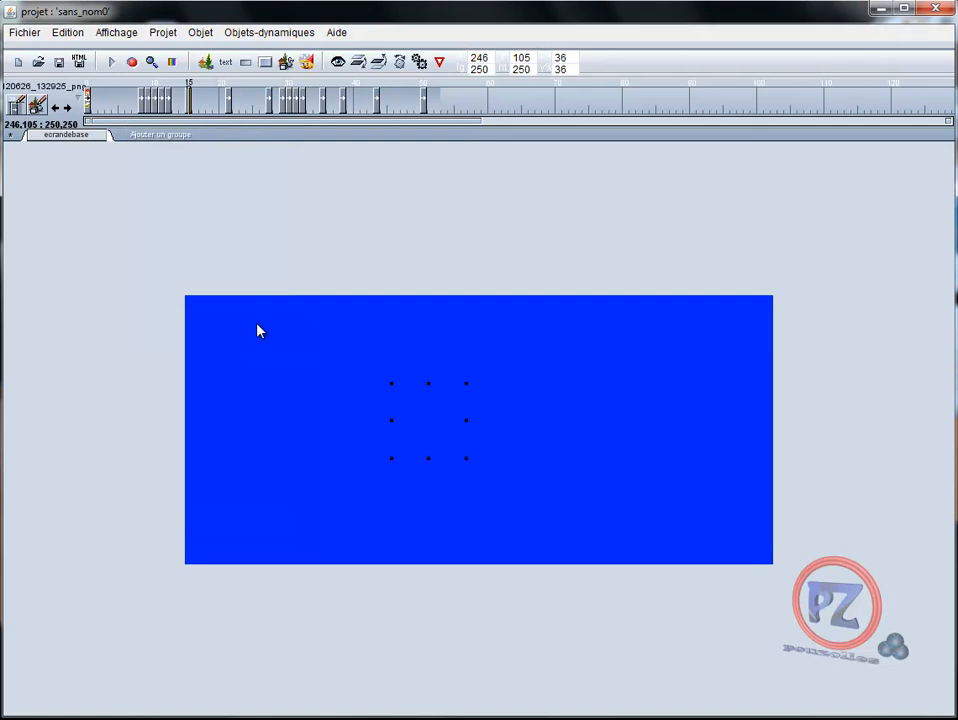
At frame 32, set the ball's transparency back to 99% in the rotation dialog
click(304, 112)
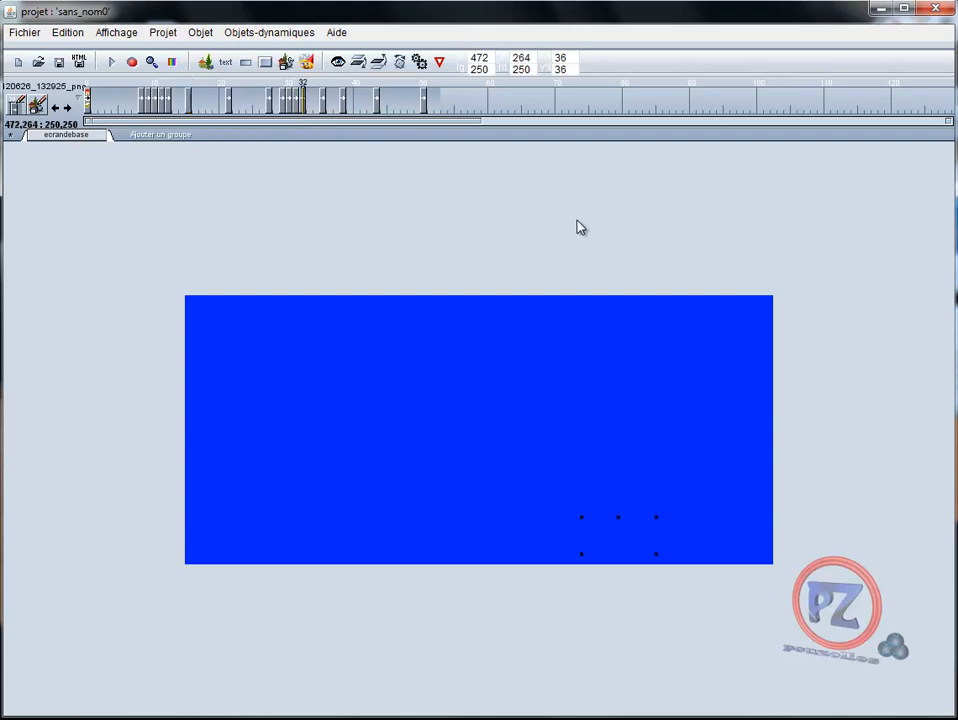
click(399, 63)
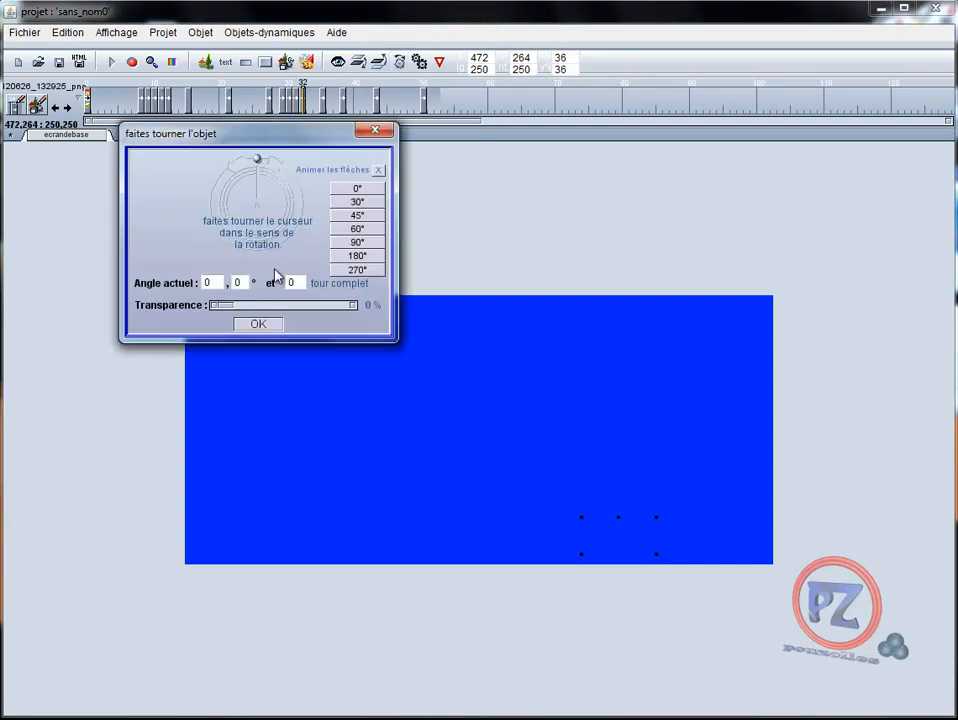
drag(242, 311, 361, 316)
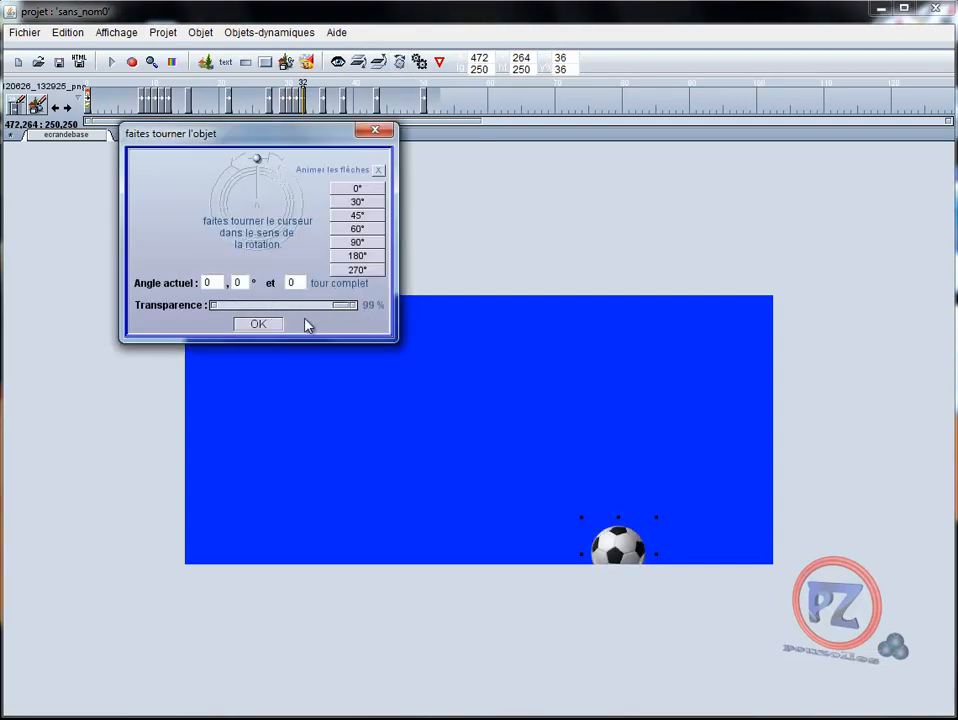
click(262, 324)
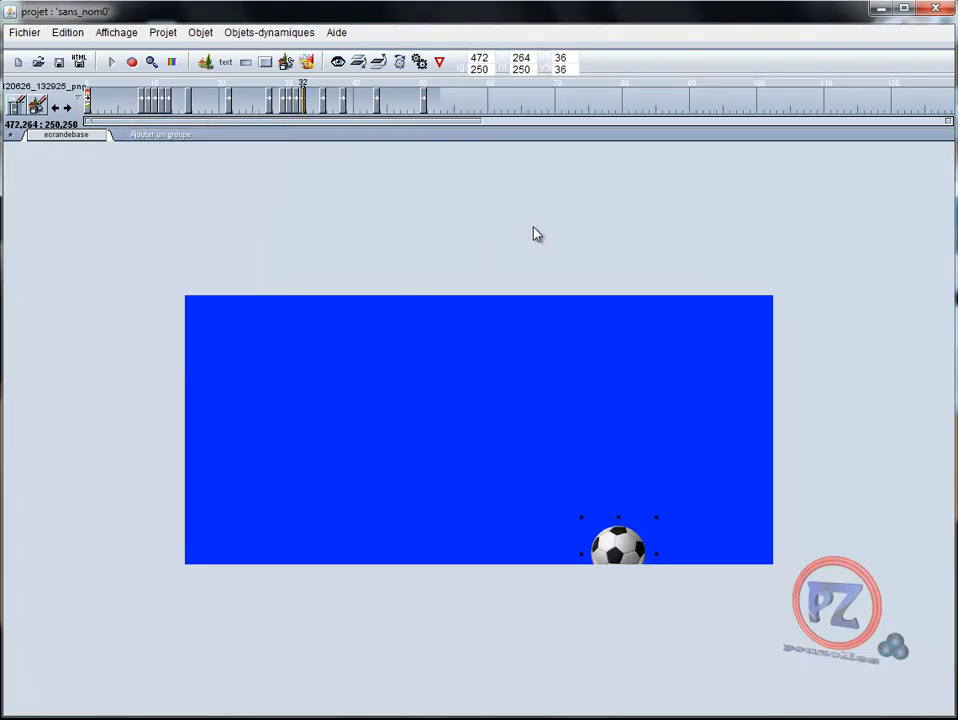
Play the animation to preview the fade, then stop it and return to the first frame
shift+click(110, 63)
click(379, 406)
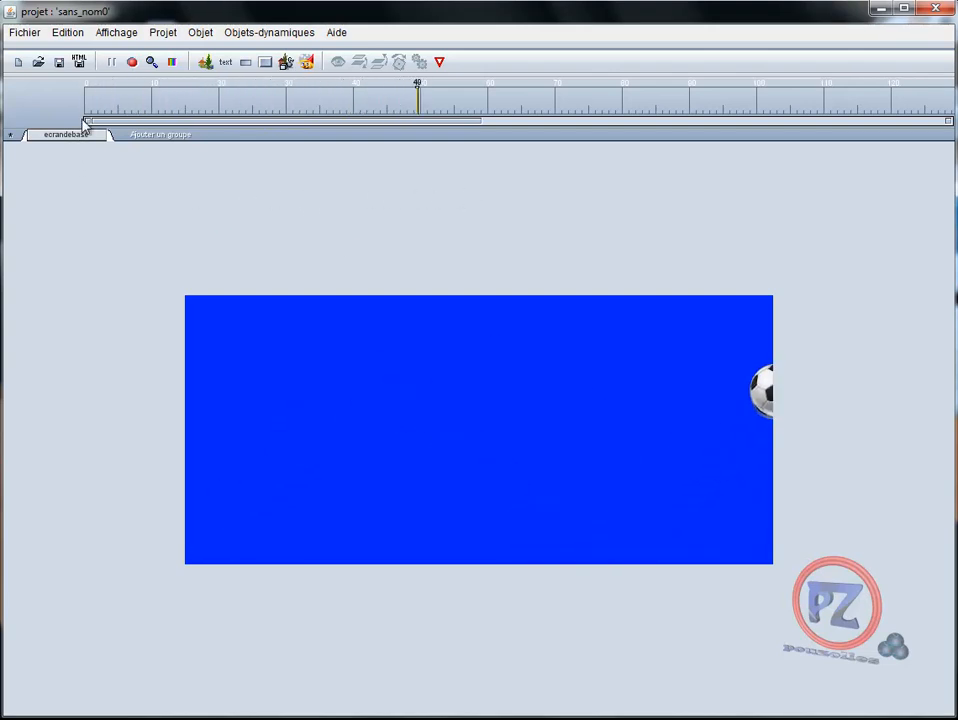
click(111, 63)
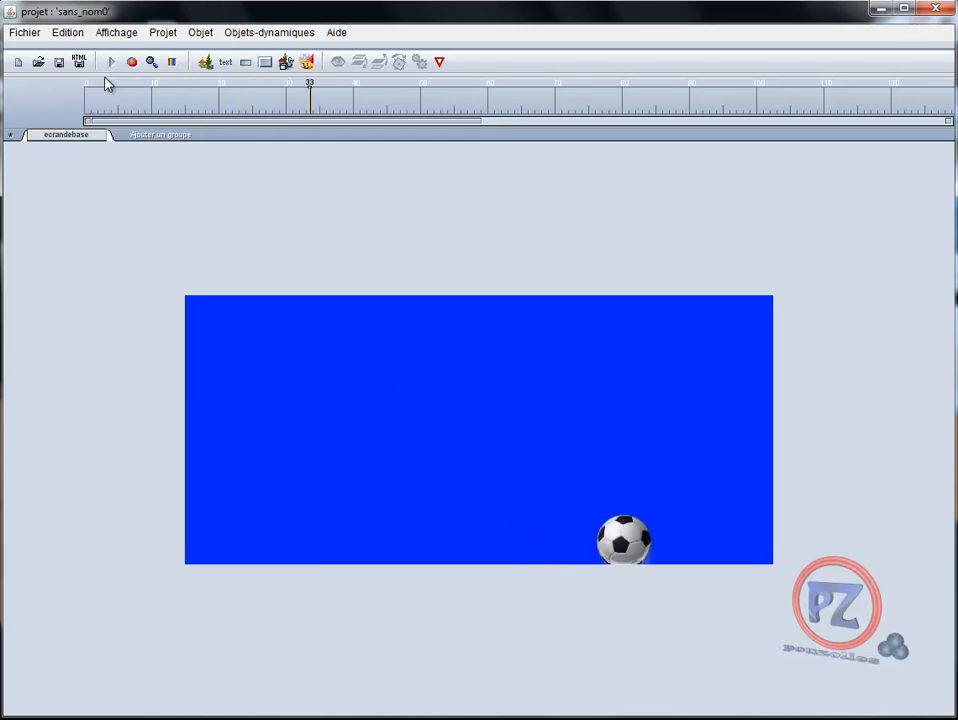
click(87, 112)
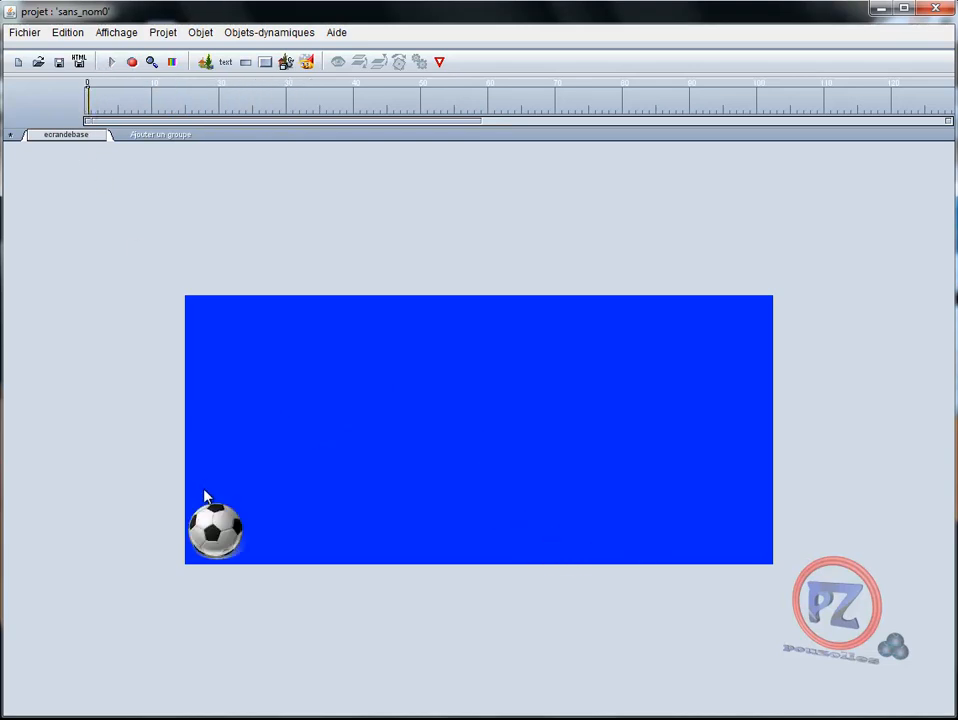
Save the animation, then open and cancel the HTML page creation dialog
click(59, 62)
click(79, 63)
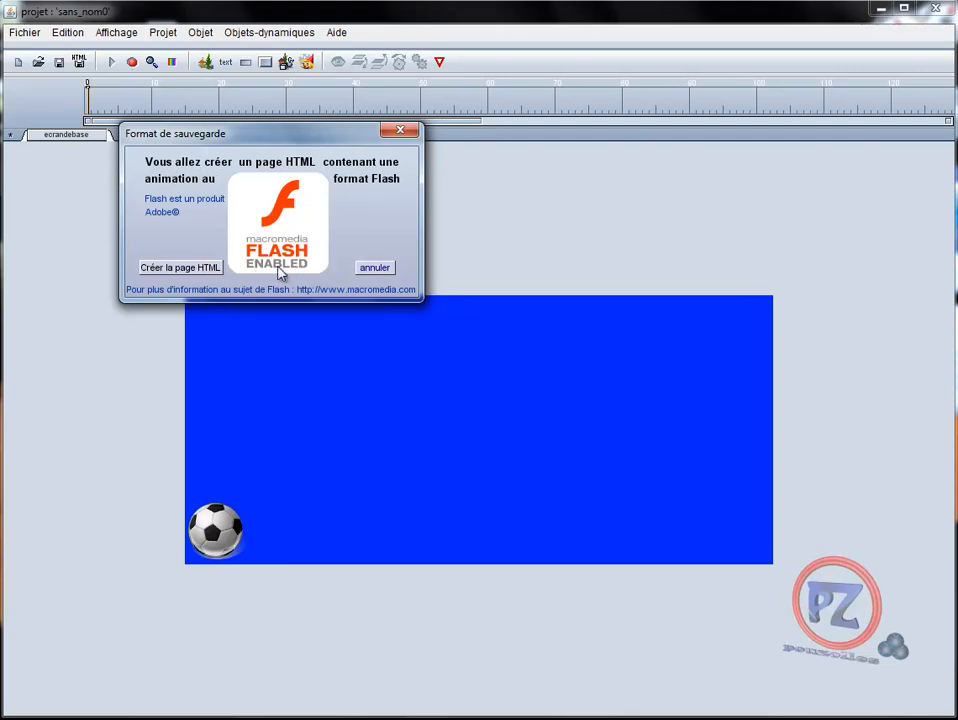
click(375, 268)
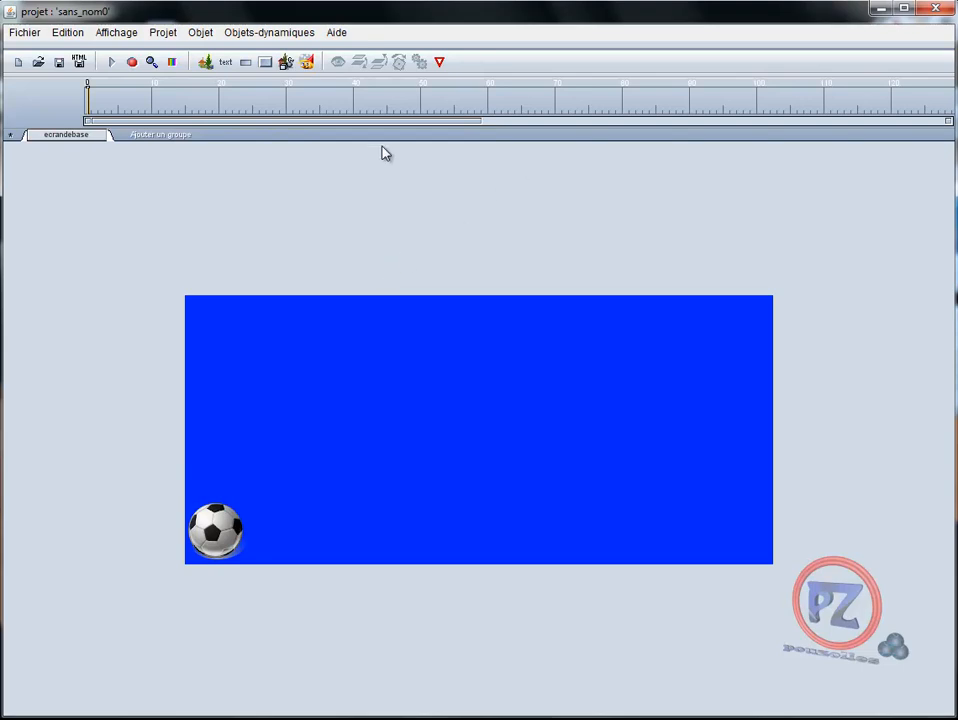
Open File Explorer and browse to Documents > e-anim > user to check the saved files
click(2, 106)
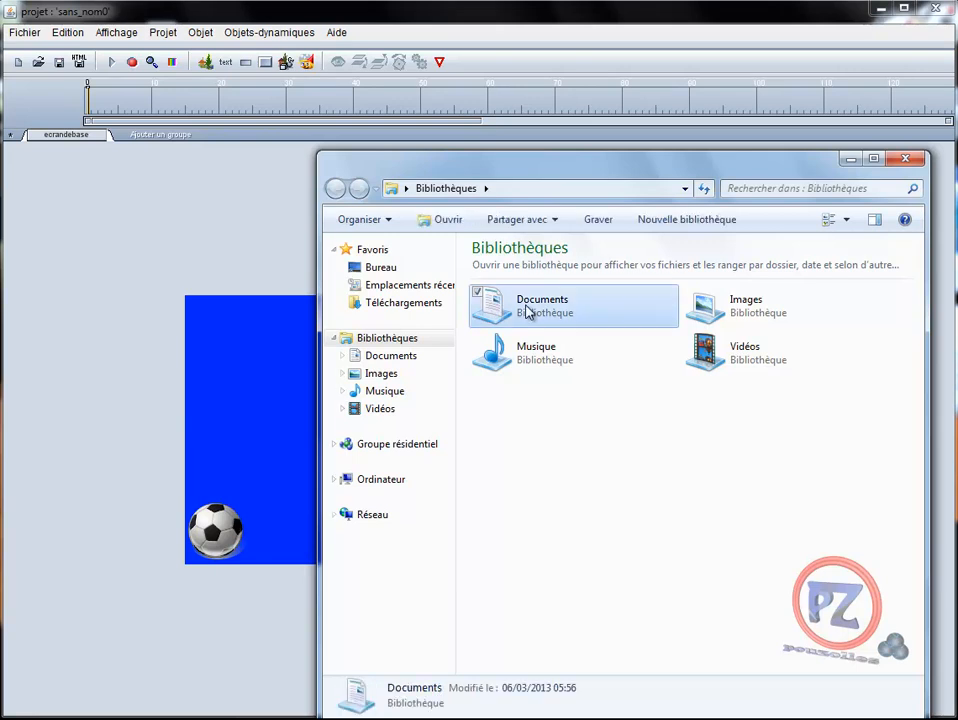
double_click(528, 313)
double_click(829, 367)
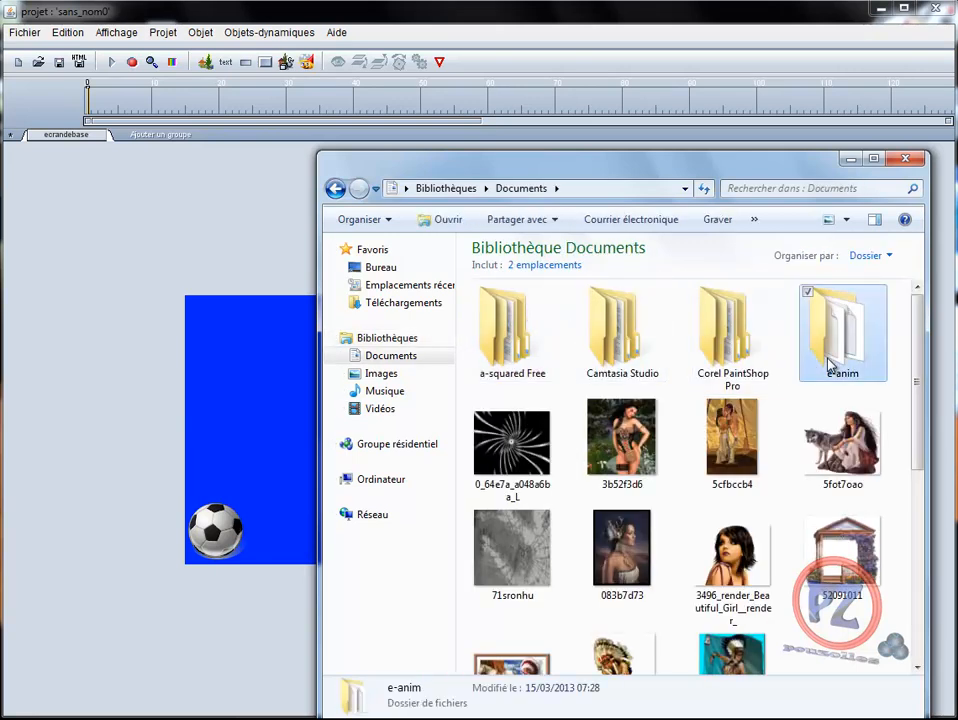
scroll(660, 400, down, 3)
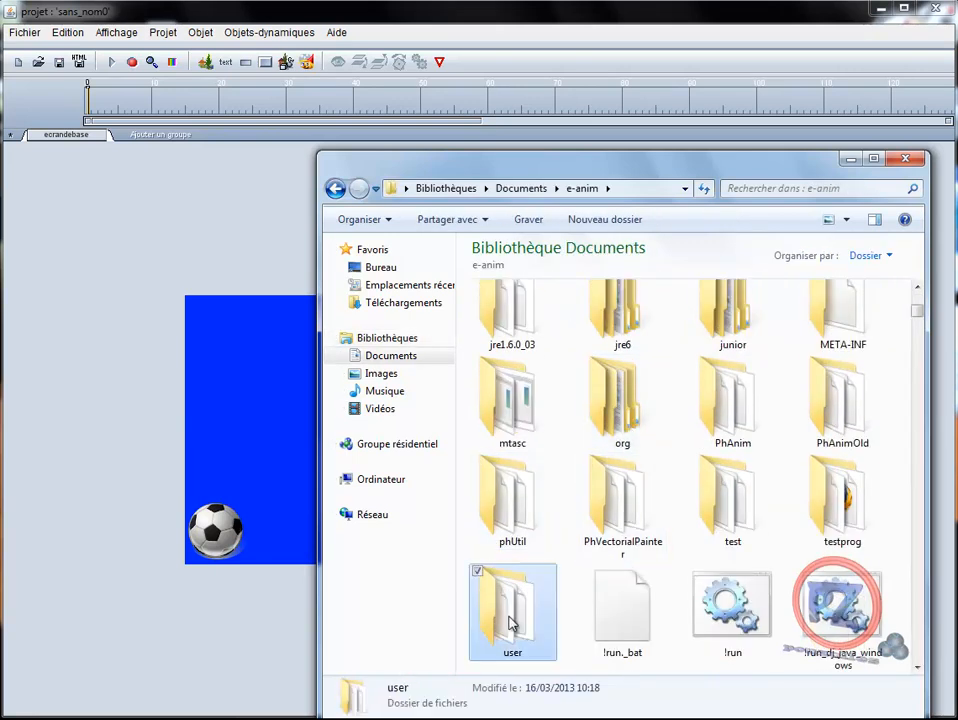
double_click(512, 617)
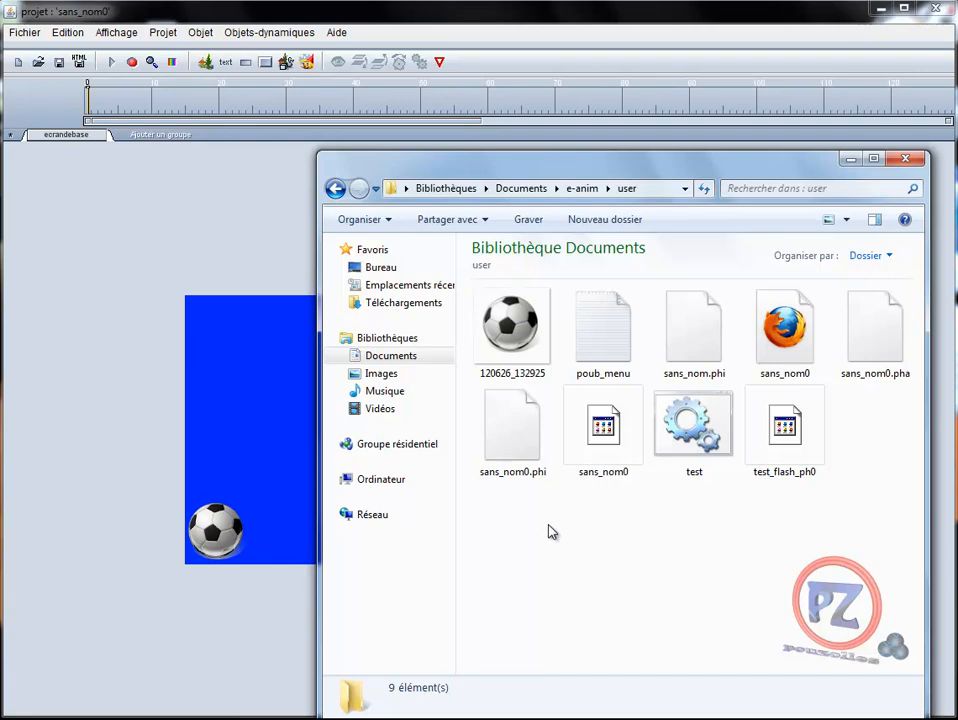
click(89, 247)
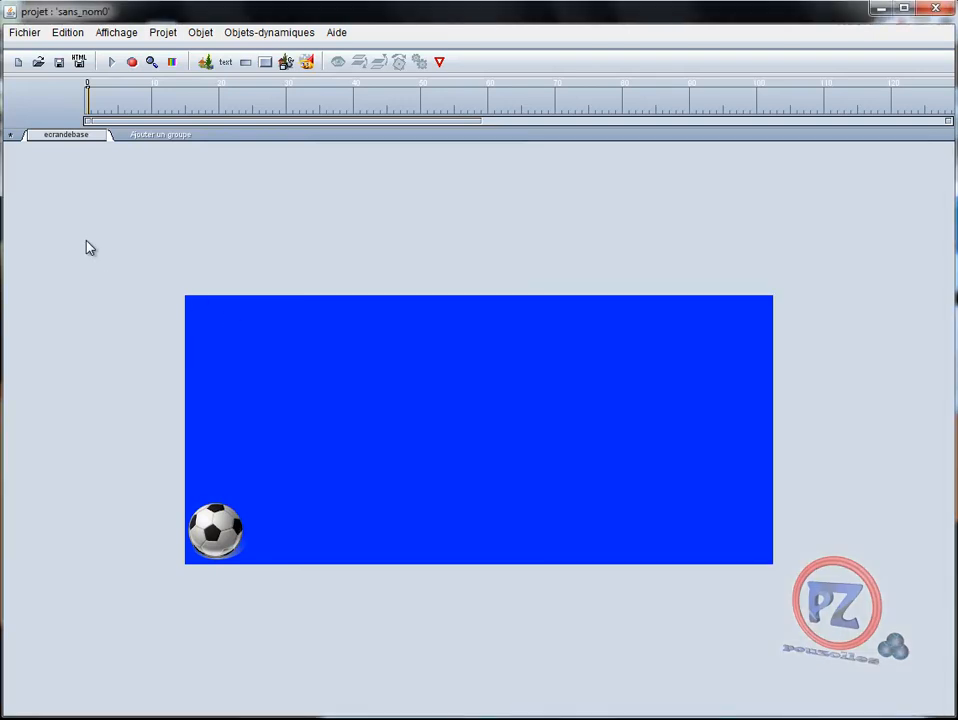
click(79, 62)
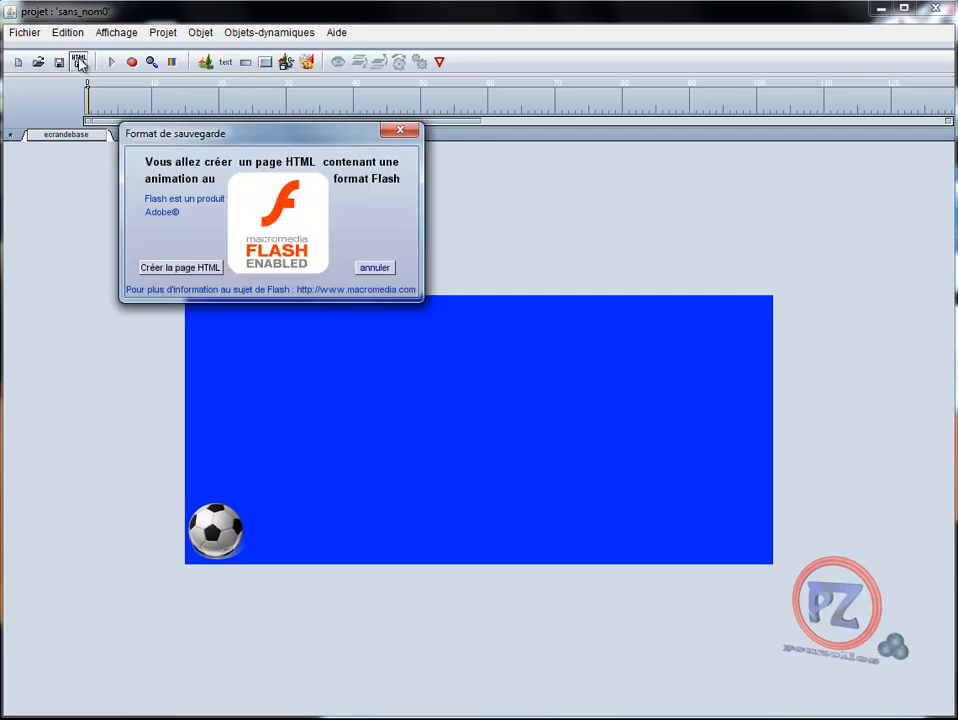
click(375, 268)
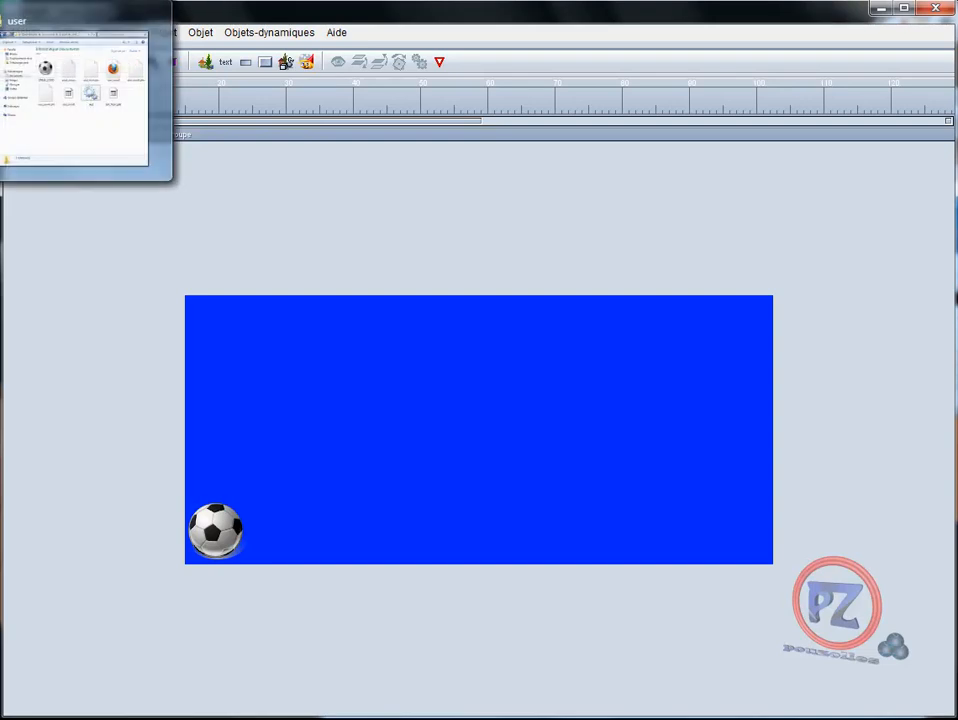
click(74, 0)
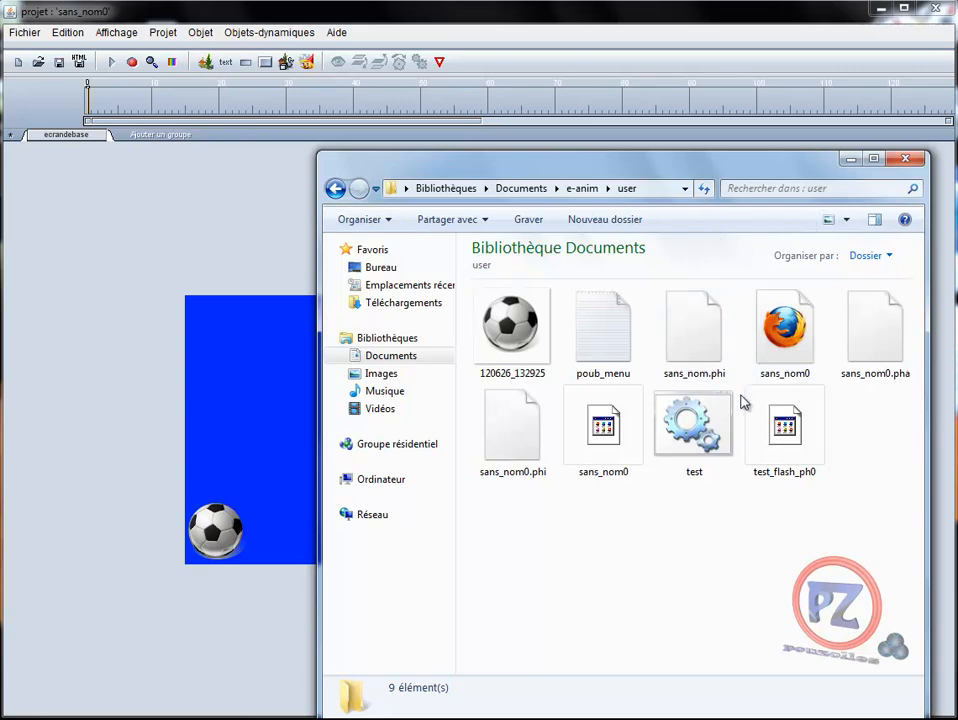
click(906, 158)
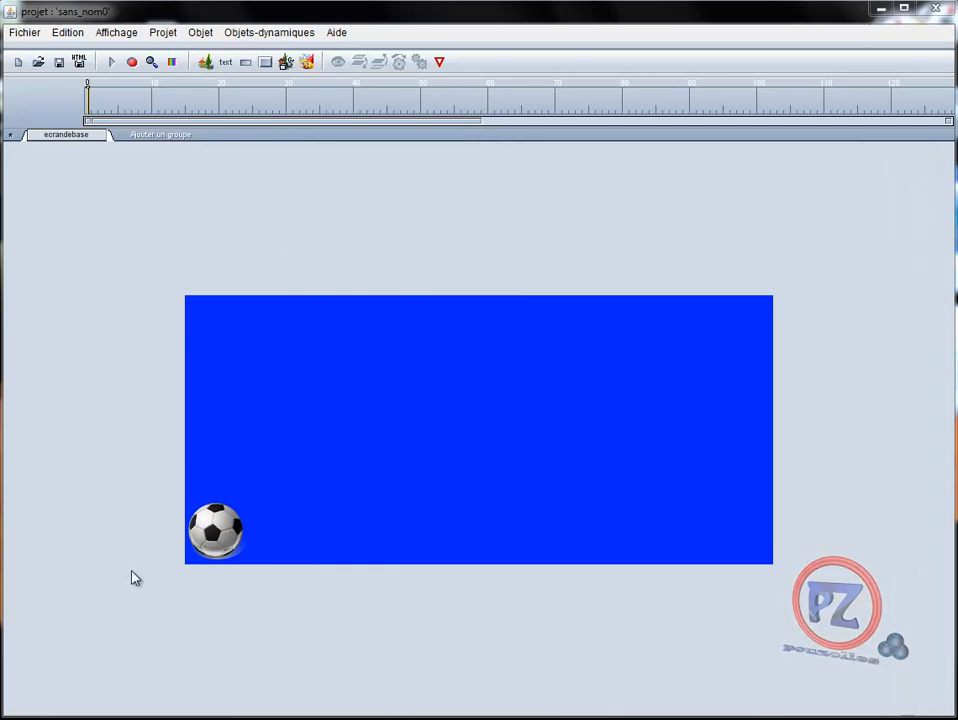